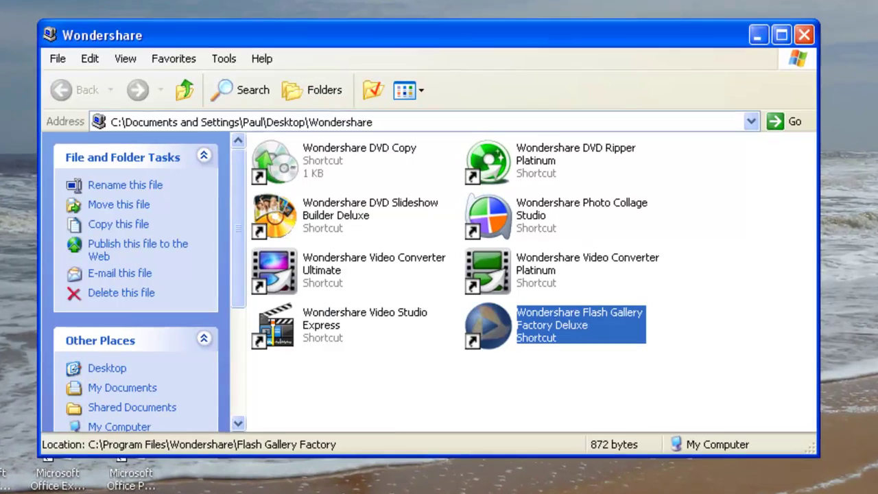
# Start Wondershare Flash Gallery Factory Deluxe from its shortcut in the Wondershare folder.
pyautogui.click(734, 342)
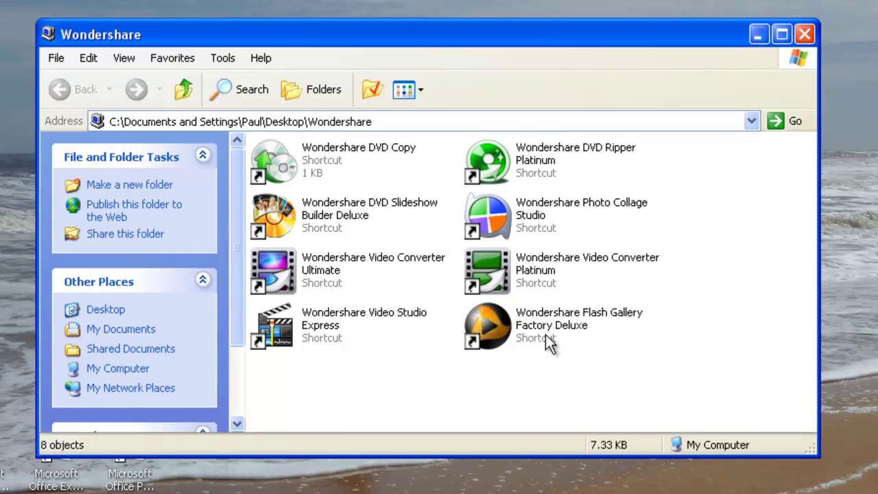
pyautogui.doubleClick(496, 328)
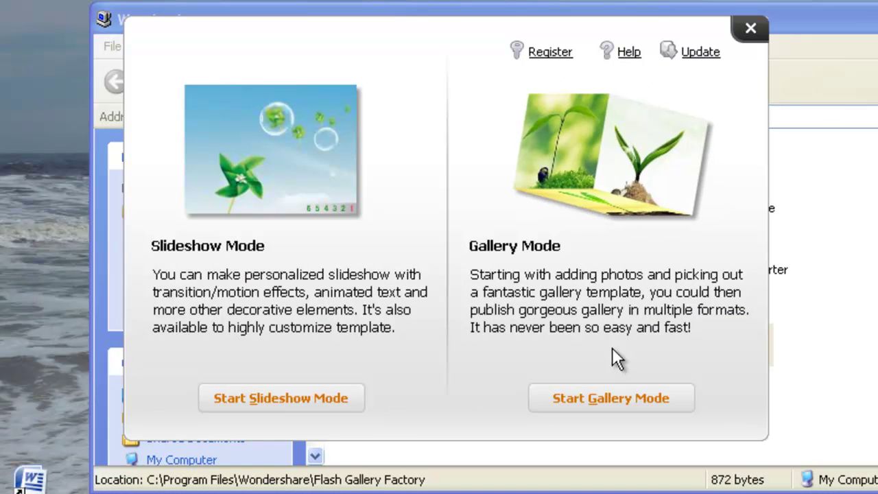
# Start Gallery Mode and preview the Cone(36-pic) and Cube(6-pic) templates, playing Cube to the last photo.
pyautogui.click(871, 52)
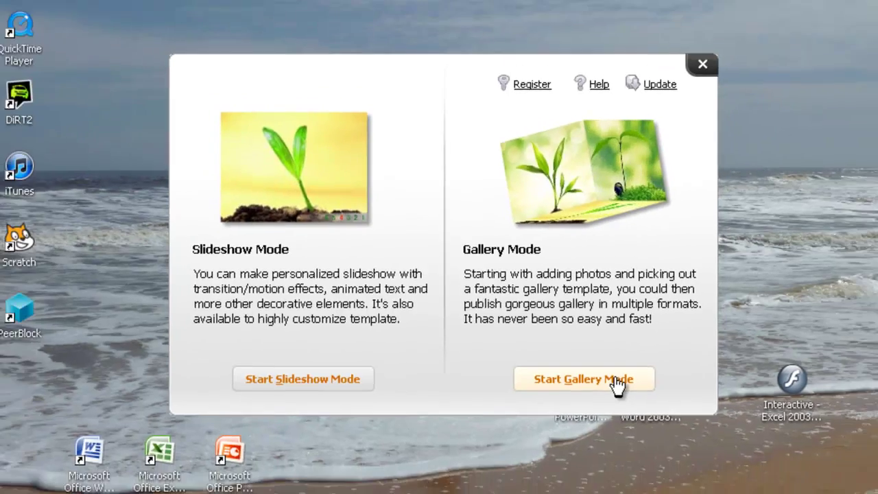
pyautogui.click(647, 403)
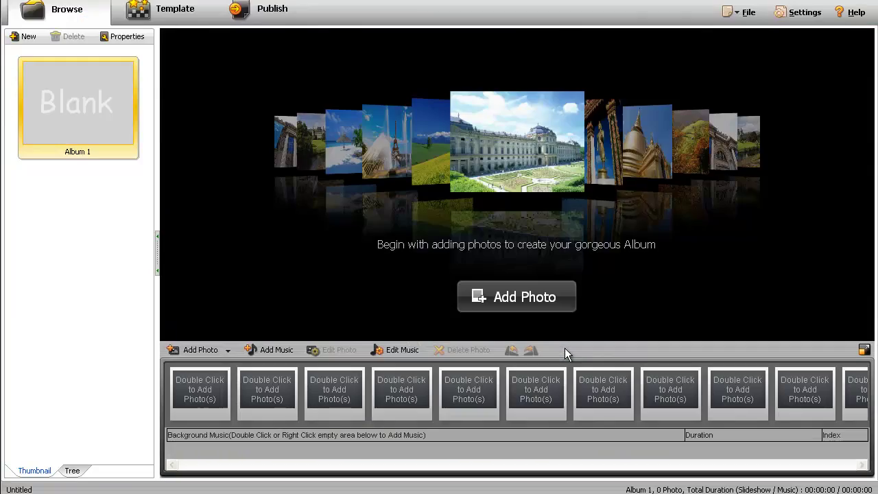
pyautogui.click(148, 13)
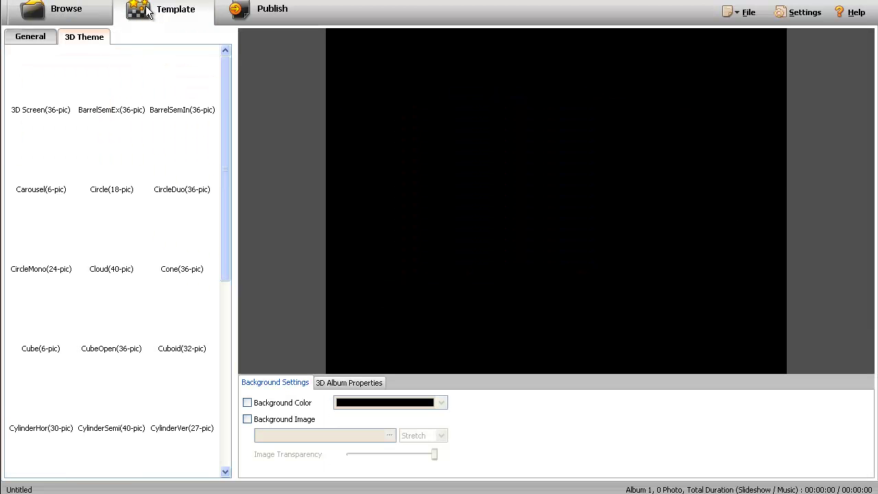
pyautogui.click(173, 224)
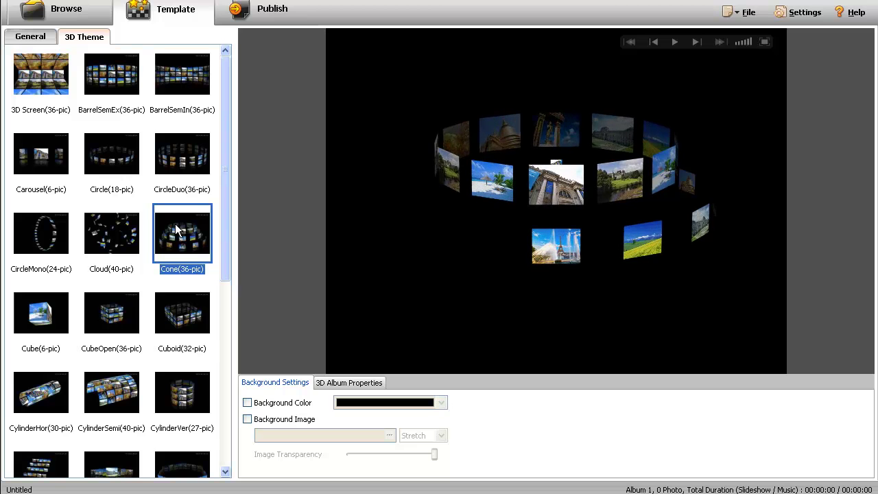
pyautogui.click(51, 316)
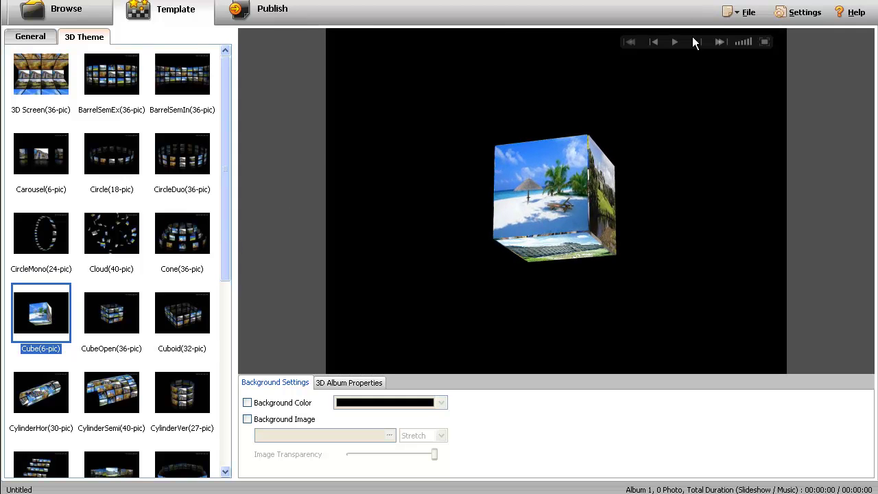
pyautogui.click(676, 43)
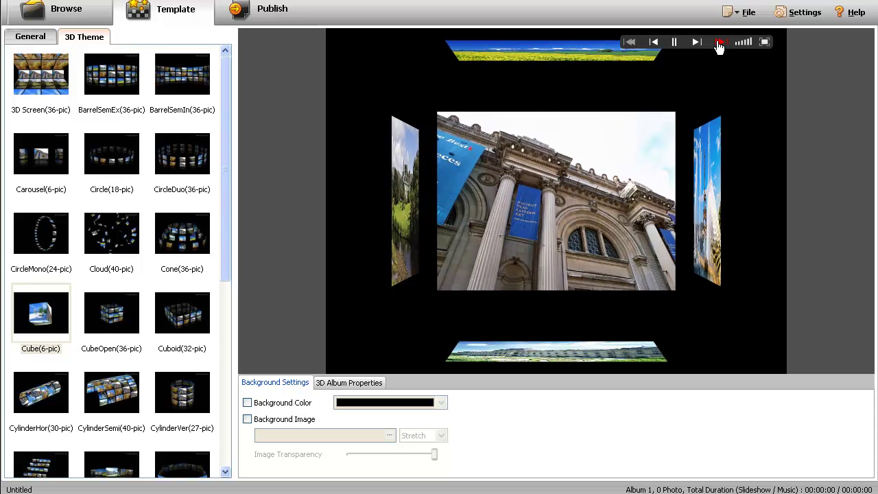
pyautogui.click(719, 42)
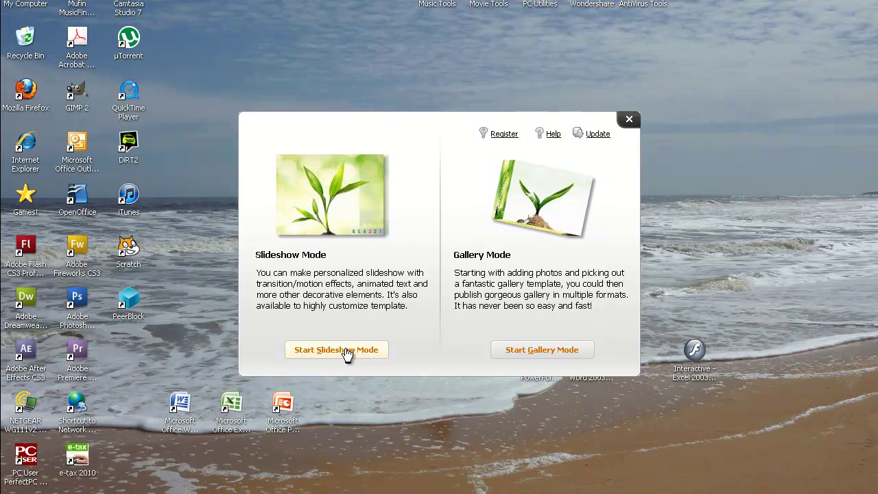
# Choose Start Slideshow Mode to begin a new slideshow project.
pyautogui.click(347, 351)
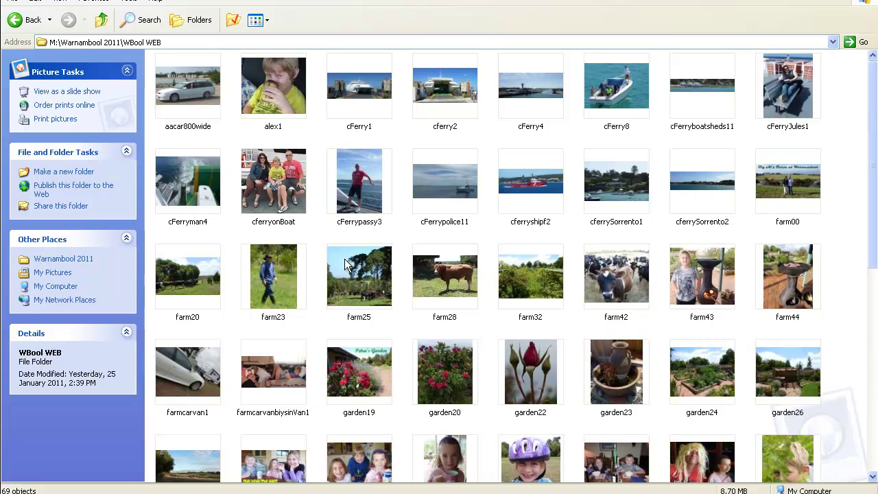
# Select the aacar800wide photo and switch the folder to Filmstrip view.
pyautogui.click(198, 92)
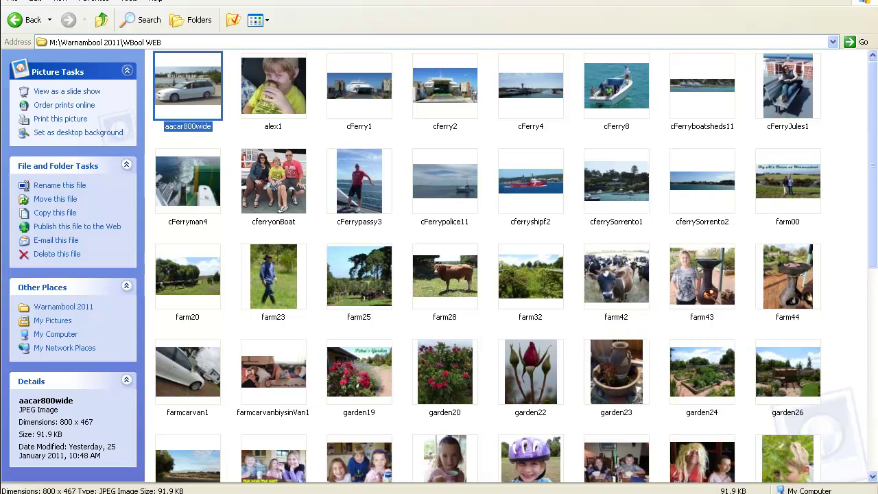
pyautogui.moveTo(873, 179)
pyautogui.mouseDown()
pyautogui.moveTo(871, 299)
pyautogui.moveTo(872, 177)
pyautogui.mouseUp()
pyautogui.click(267, 20)
pyautogui.click(274, 40)
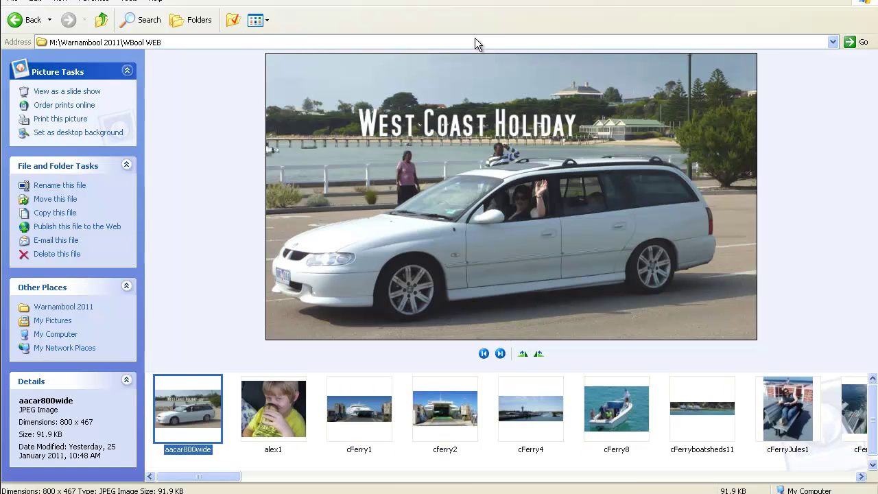
# Step through the ferry photos as far as cferrySorrento1.
pyautogui.press('Right')
pyautogui.press('Right')
pyautogui.press('Right')
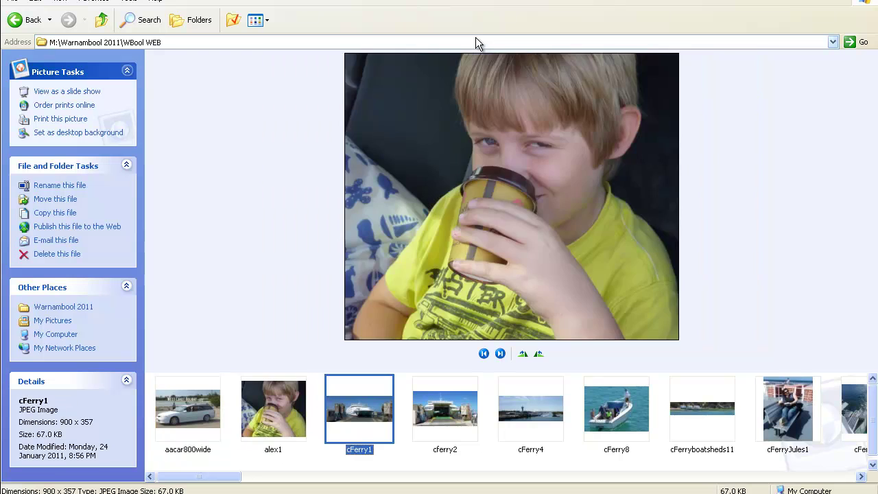
pyautogui.press('Right')
pyautogui.press('Right')
pyautogui.press('Right')
pyautogui.press('Right')
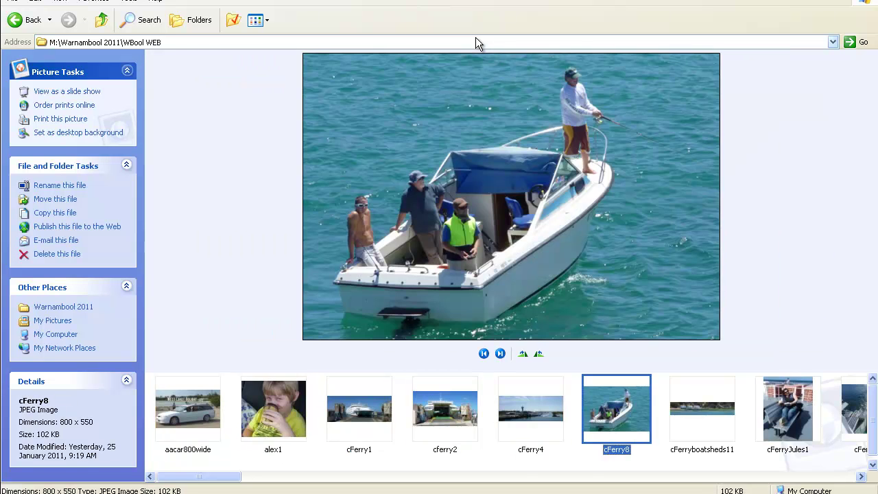
pyautogui.press('Right')
pyautogui.press('Right')
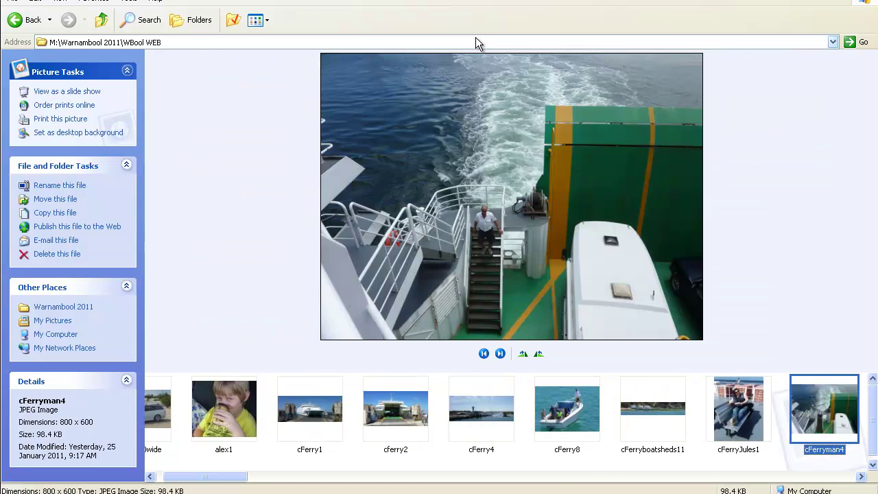
pyautogui.press('Right')
pyautogui.press('Right')
pyautogui.press('Right')
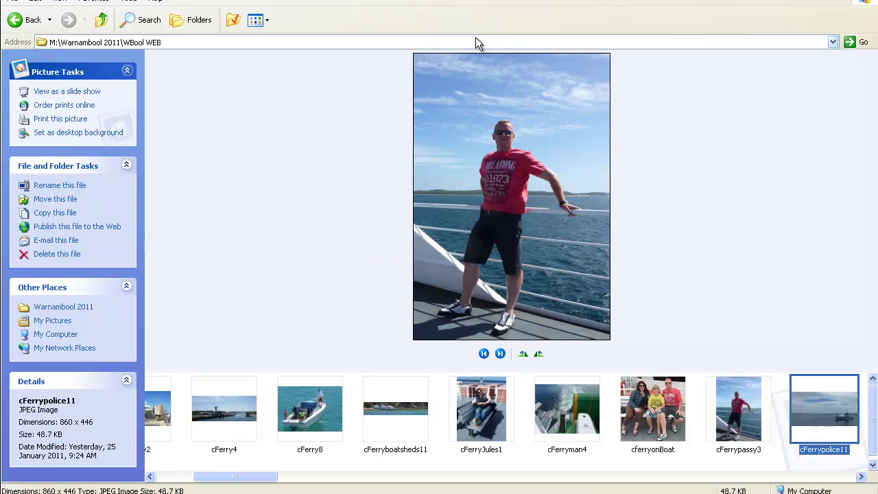
pyautogui.press('Right')
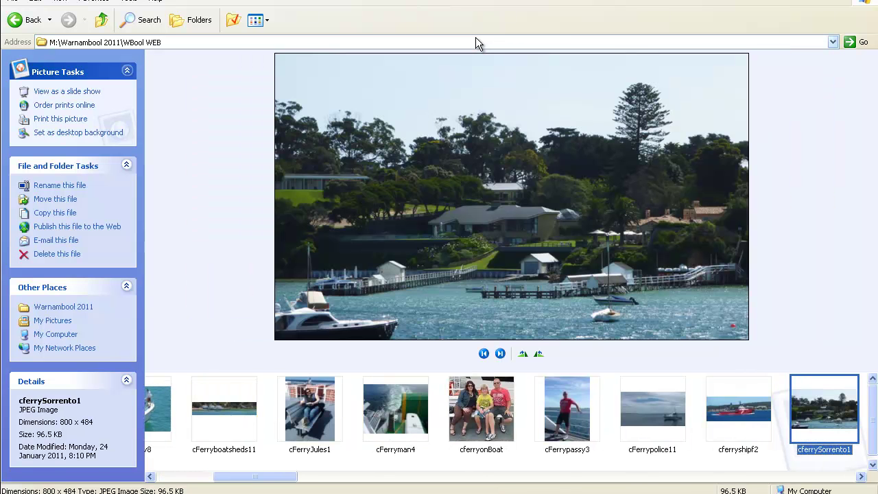
# Page the filmstrip on to the farm photos and preview farm00.
pyautogui.click(265, 25)
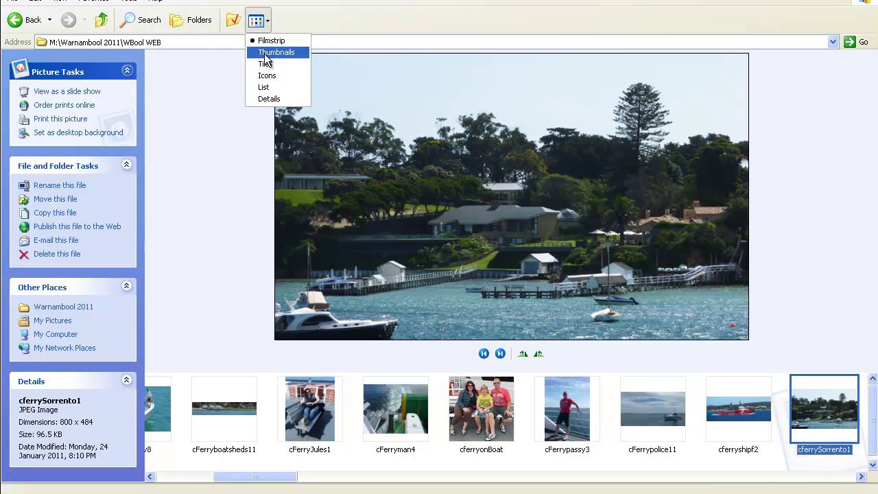
pyautogui.click(849, 477)
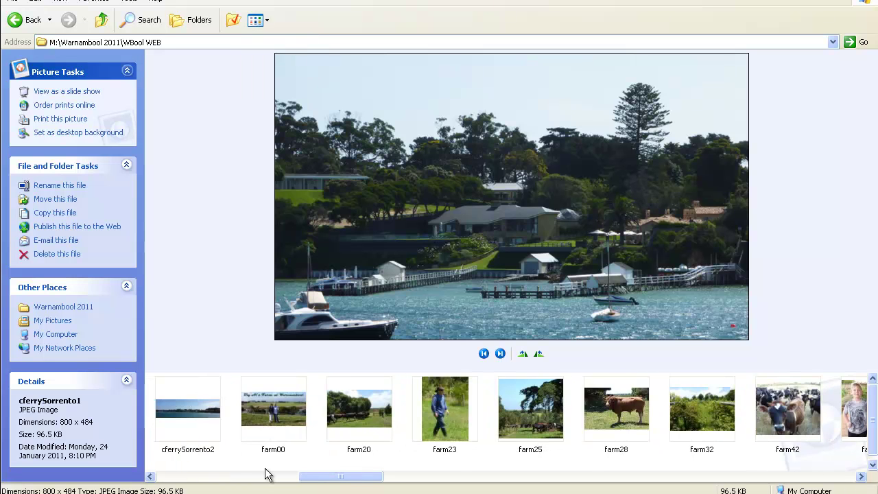
pyautogui.click(150, 476)
pyautogui.click(315, 412)
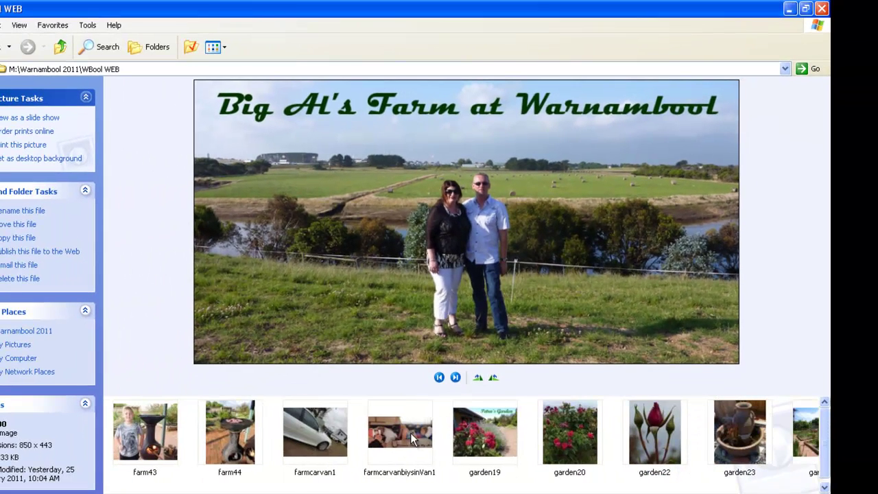
# Preview garden19, kids00title and the 'xx new ending PNG' credits image in the filmstrip.
pyautogui.click(469, 434)
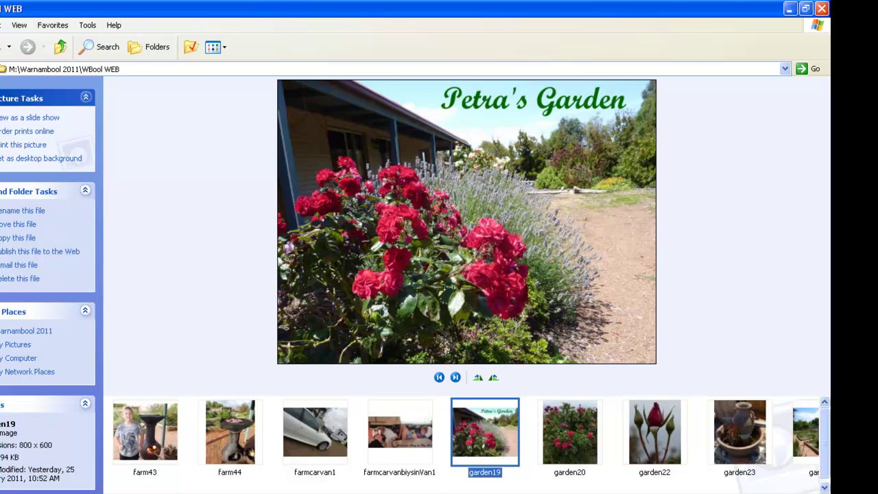
pyautogui.scroll(-5, 473, 465)
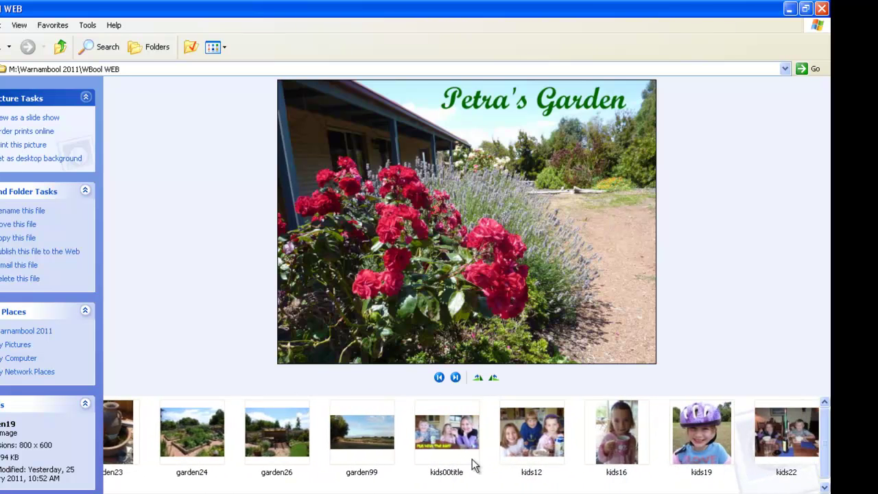
pyautogui.click(461, 439)
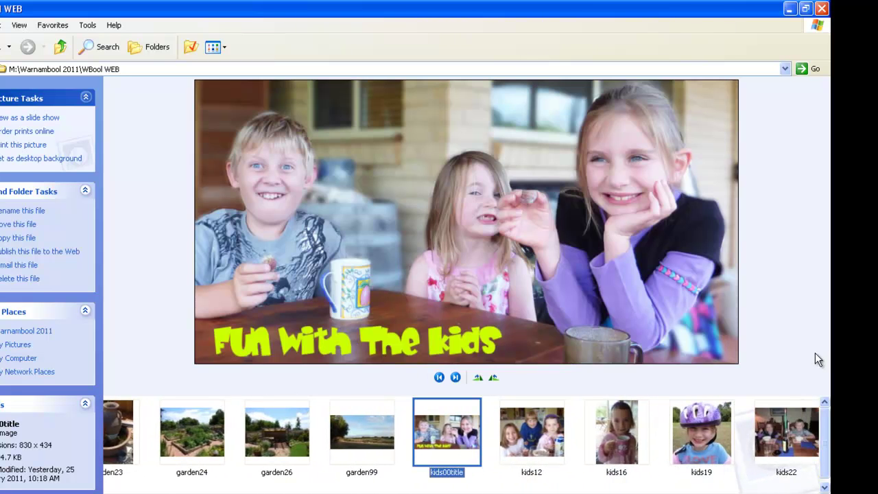
pyautogui.scroll(-5, 681, 474)
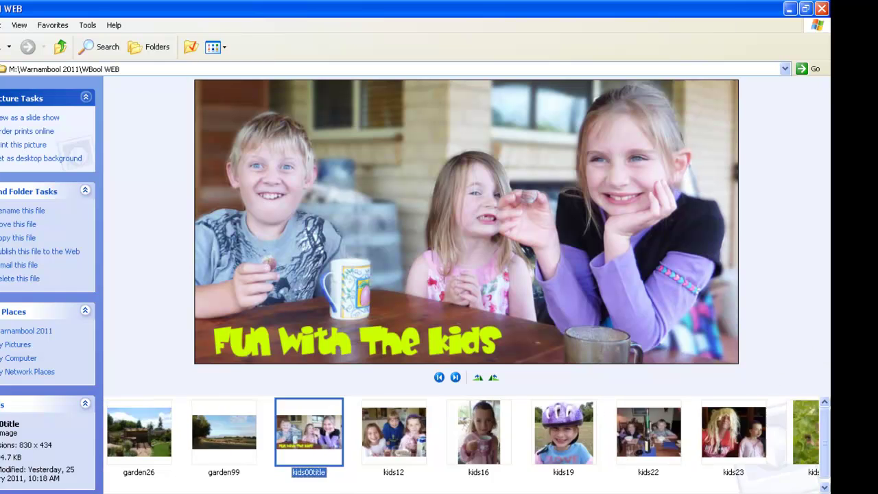
pyautogui.scroll(-8, 750, 491)
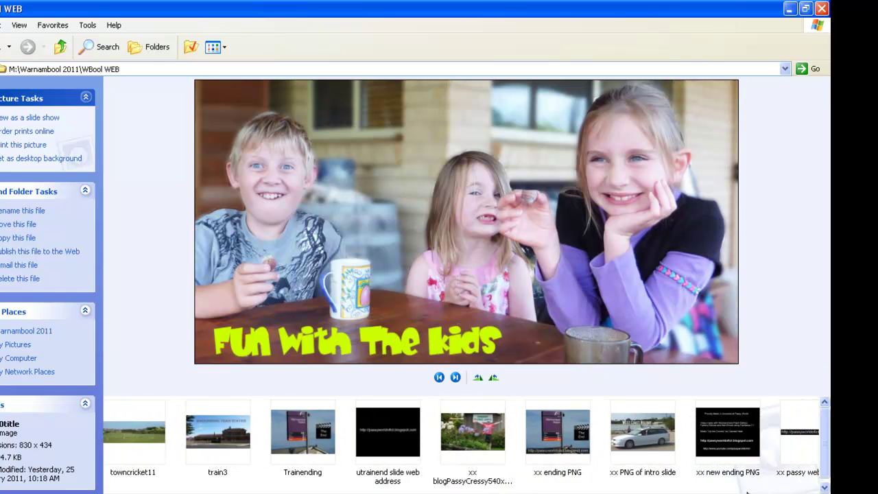
pyautogui.click(717, 447)
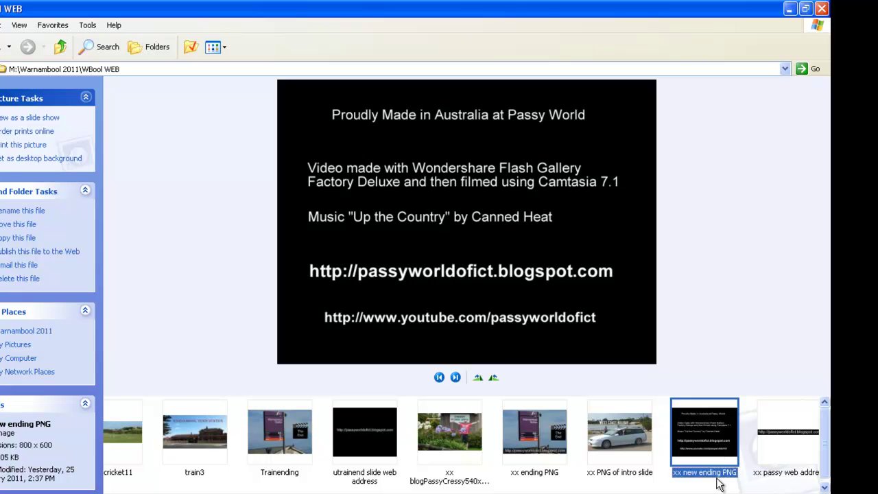
pyautogui.scroll(-10, 715, 480)
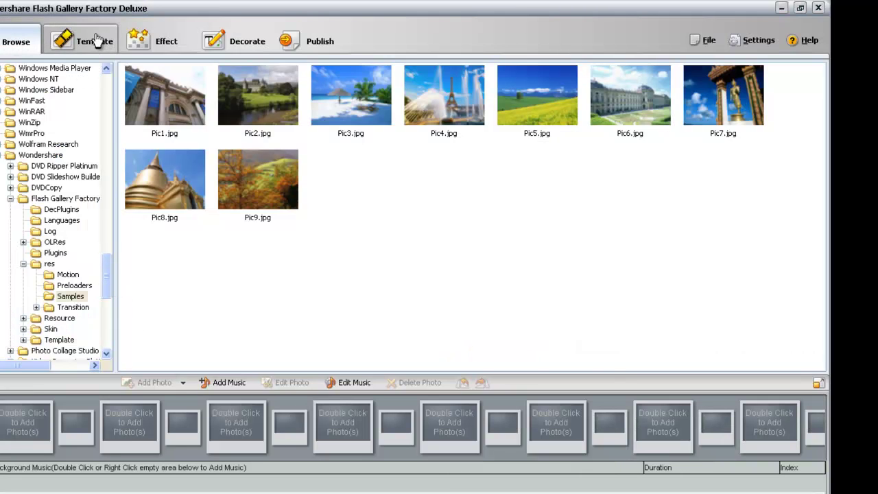
# Open the add-photos dialog from an empty slot and browse to M:\Warrnambool 2011\WBool WEB.
pyautogui.scroll(-3, 109, 279)
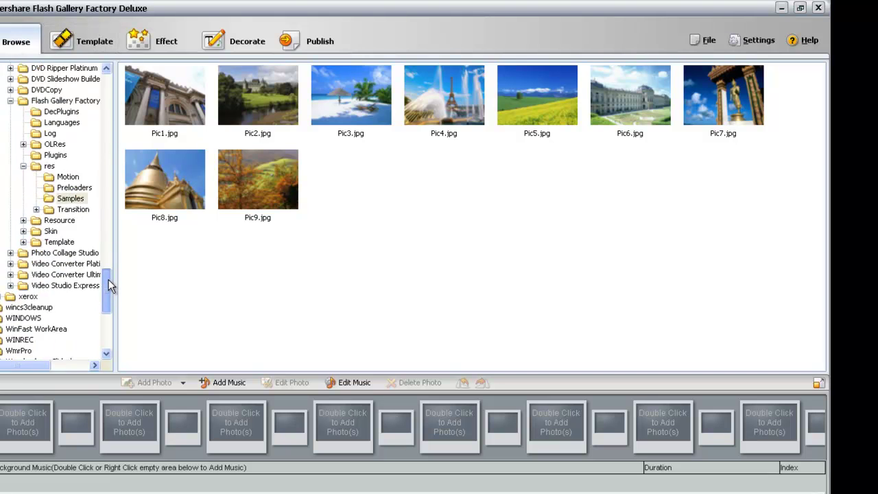
pyautogui.moveTo(108, 279); pyautogui.dragTo(108, 289)
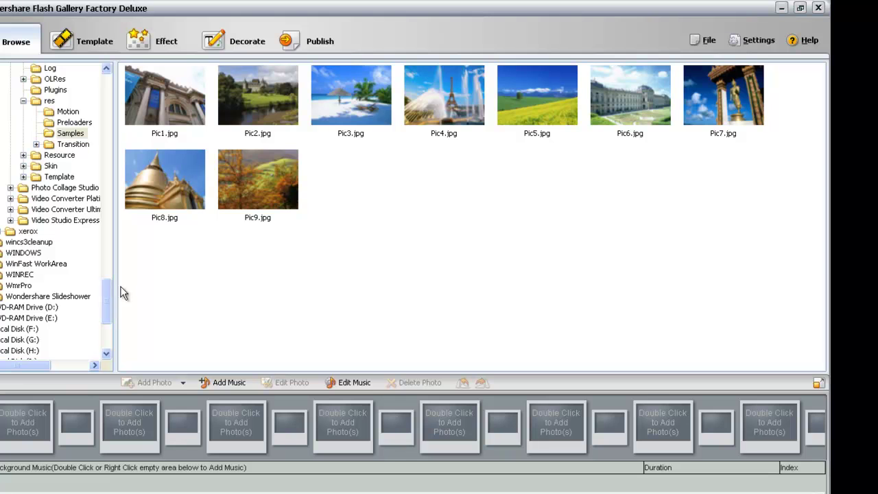
pyautogui.doubleClick(23, 428)
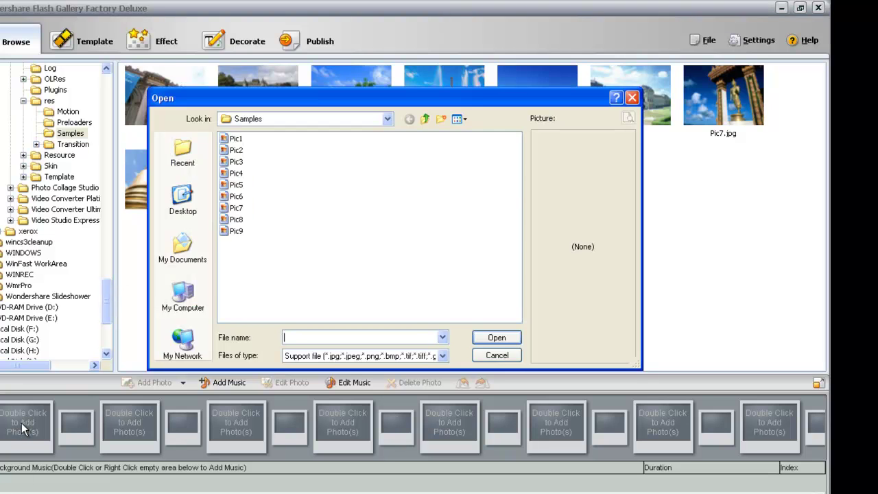
pyautogui.click(171, 300)
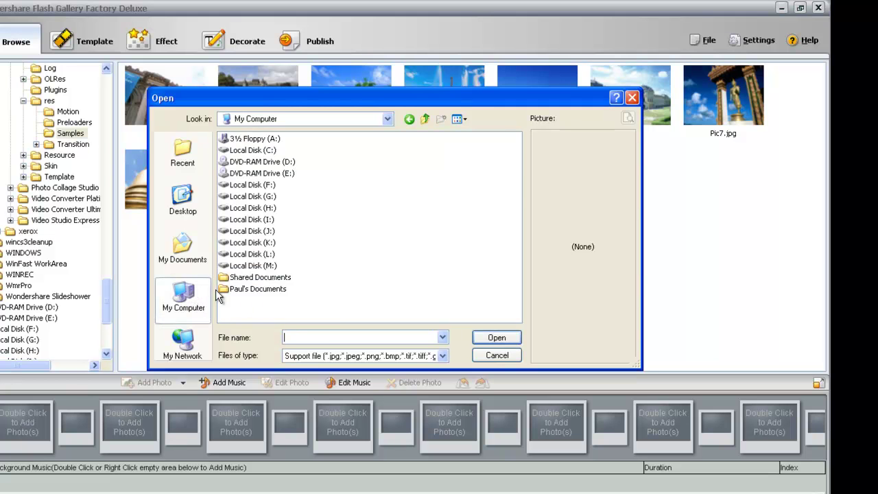
pyautogui.doubleClick(272, 267)
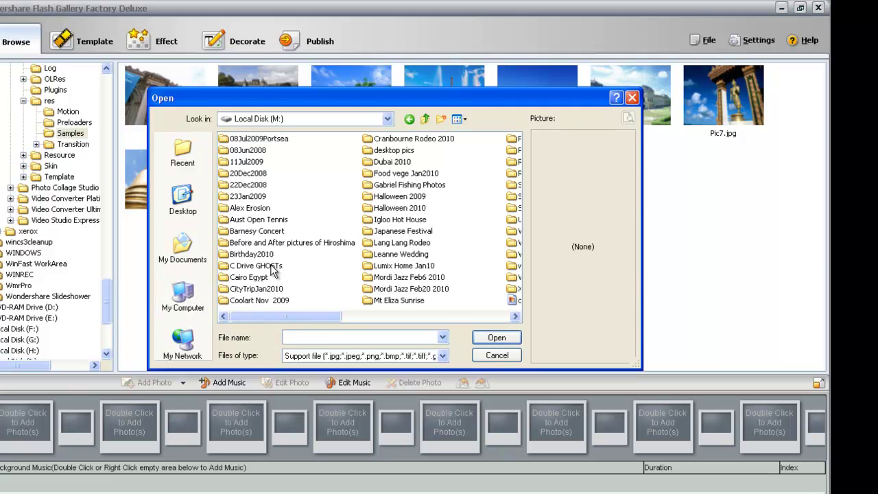
pyautogui.click(473, 315)
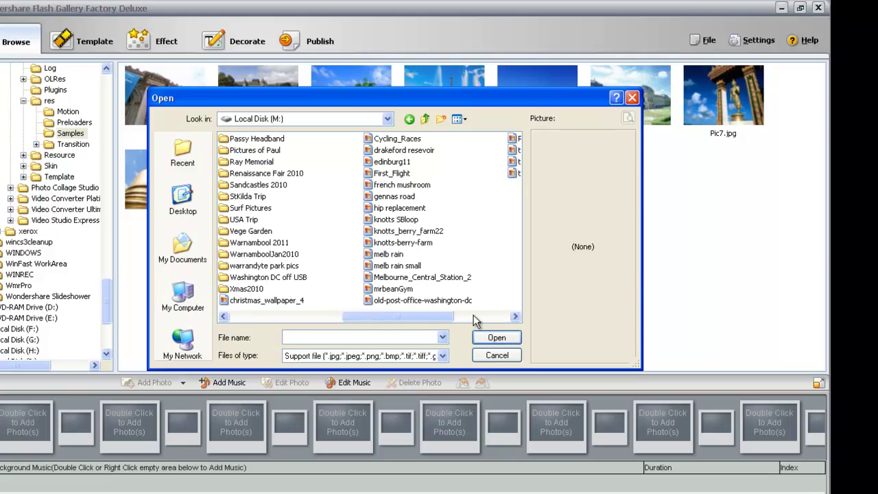
pyautogui.doubleClick(284, 242)
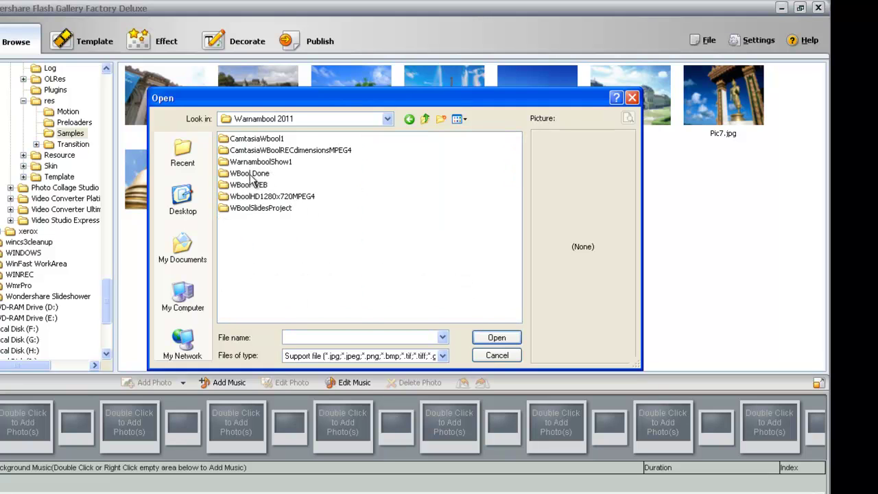
pyautogui.doubleClick(248, 185)
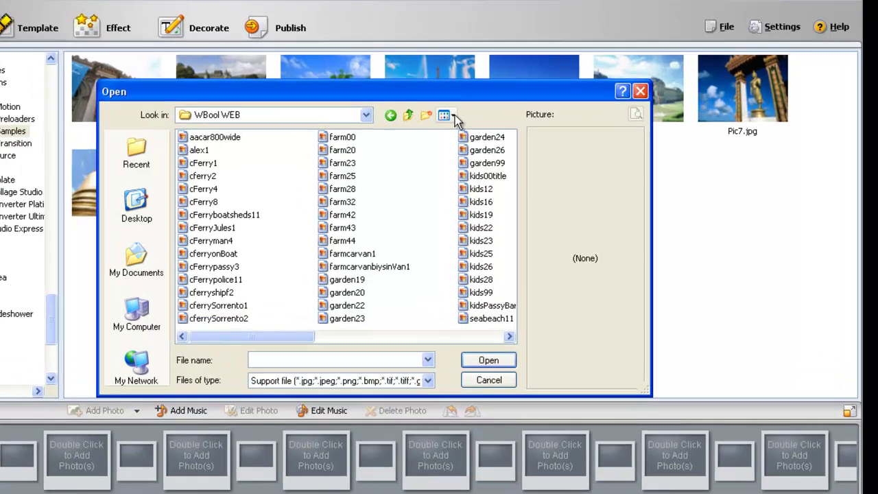
# Show the folder as thumbnails and select all the photos.
pyautogui.click(466, 121)
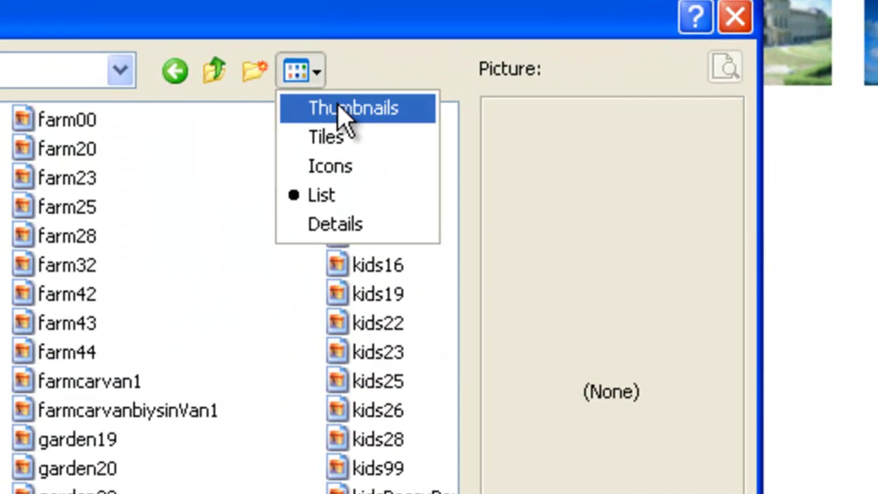
pyautogui.click(348, 110)
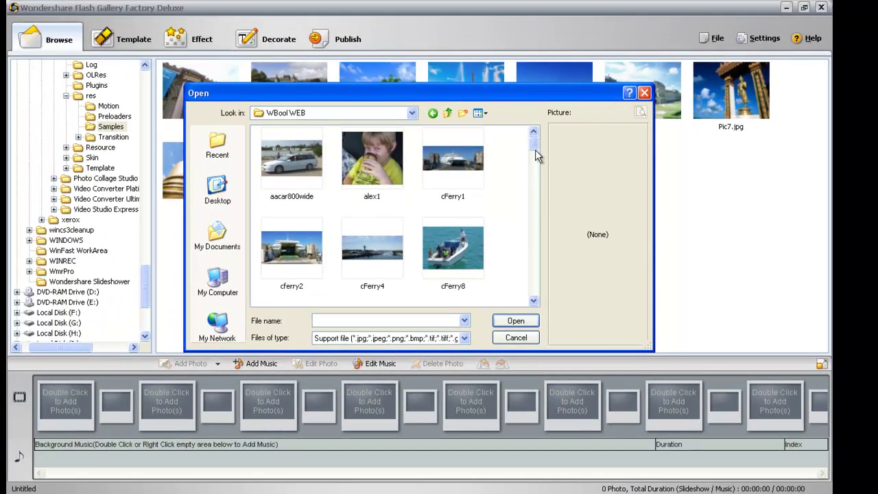
pyautogui.moveTo(535, 150)
pyautogui.mouseDown()
pyautogui.moveTo(533, 202)
pyautogui.moveTo(533, 142)
pyautogui.mouseUp()
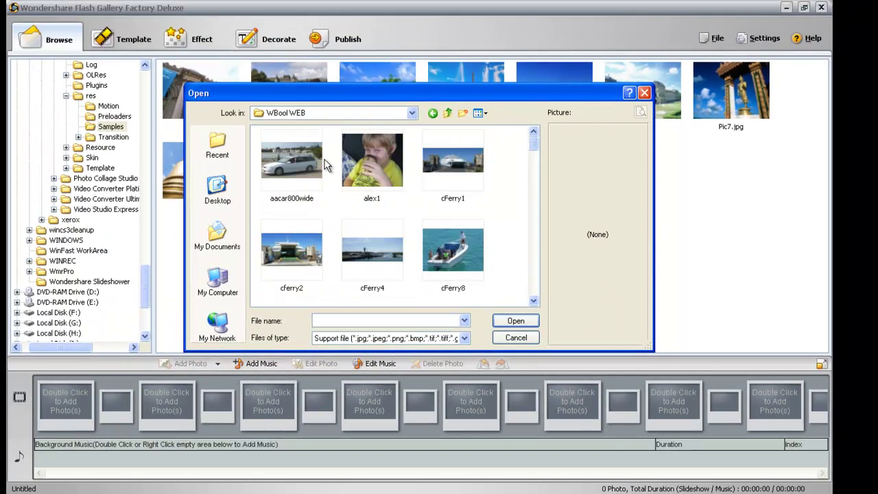
pyautogui.click(283, 159)
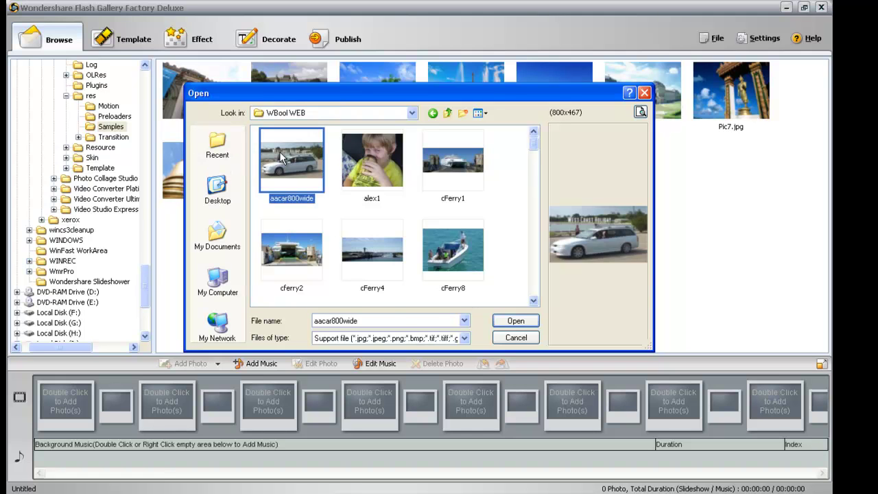
pyautogui.hotkey('ctrl', 'a')
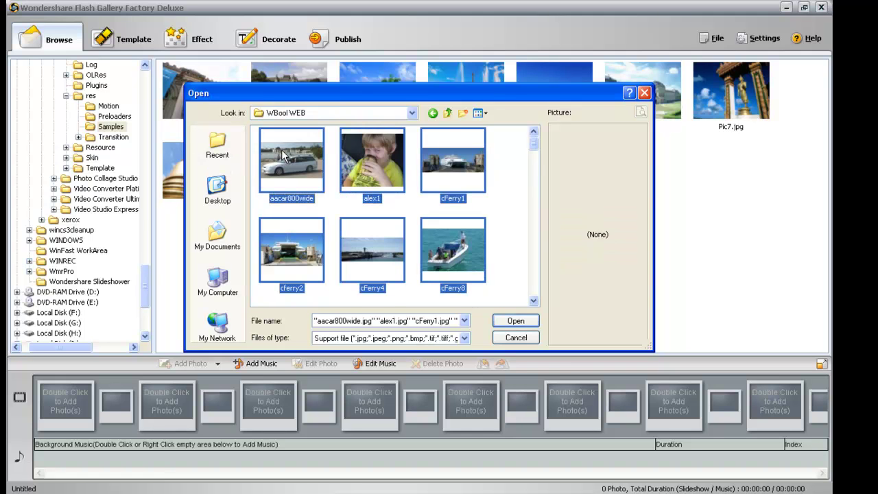
pyautogui.moveTo(533, 142); pyautogui.dragTo(536, 296)
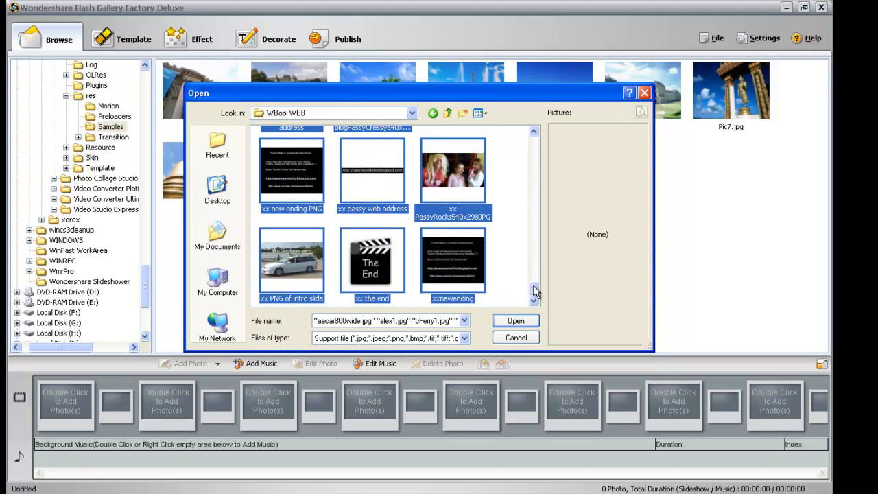
# Deselect xx the end, intro slide, passy web address, PassyRocks, xx new ending PNG and utrainend, then import.
pyautogui.keyDown('ctrl'); pyautogui.click(394, 270); pyautogui.keyUp('ctrl')
pyautogui.keyDown('ctrl'); pyautogui.click(282, 264); pyautogui.keyUp('ctrl')
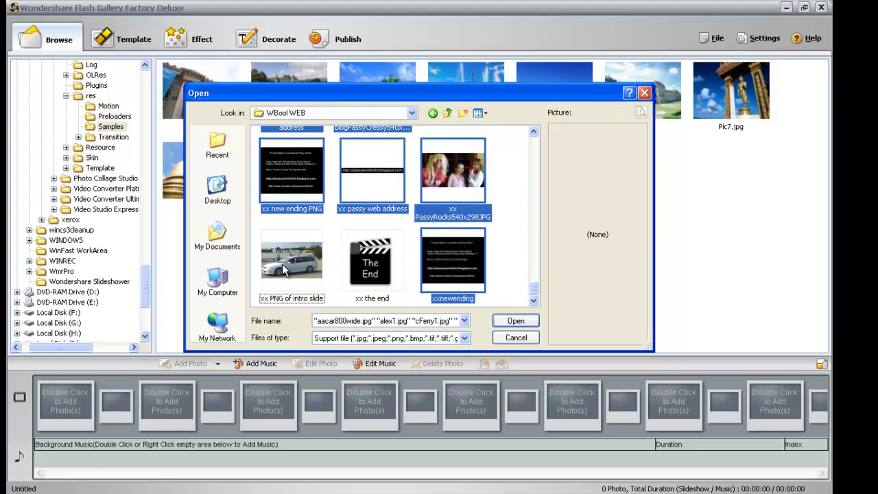
pyautogui.keyDown('ctrl'); pyautogui.click(373, 183); pyautogui.keyUp('ctrl')
pyautogui.keyDown('ctrl'); pyautogui.click(460, 221); pyautogui.keyUp('ctrl')
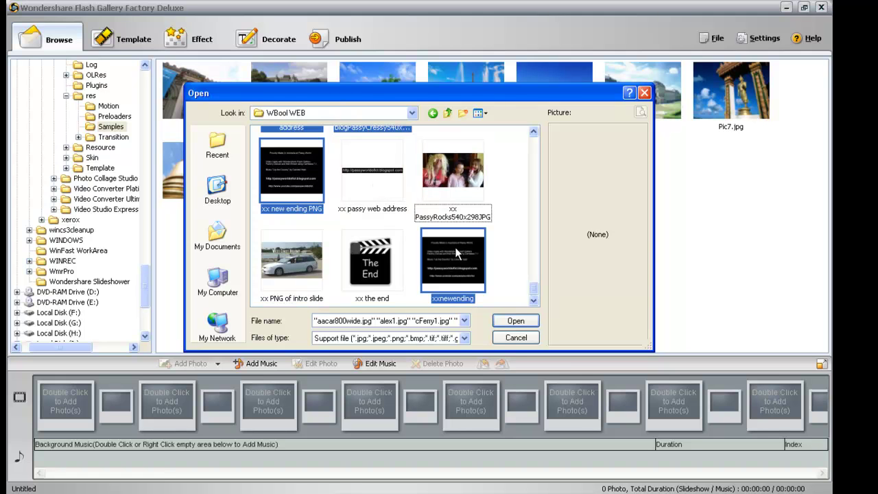
pyautogui.keyDown('ctrl'); pyautogui.click(306, 184); pyautogui.keyUp('ctrl')
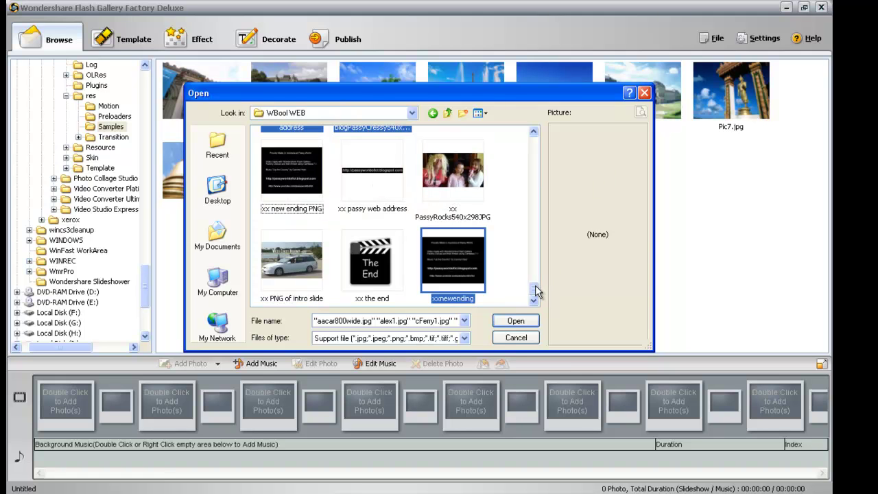
pyautogui.moveTo(537, 292); pyautogui.dragTo(536, 283)
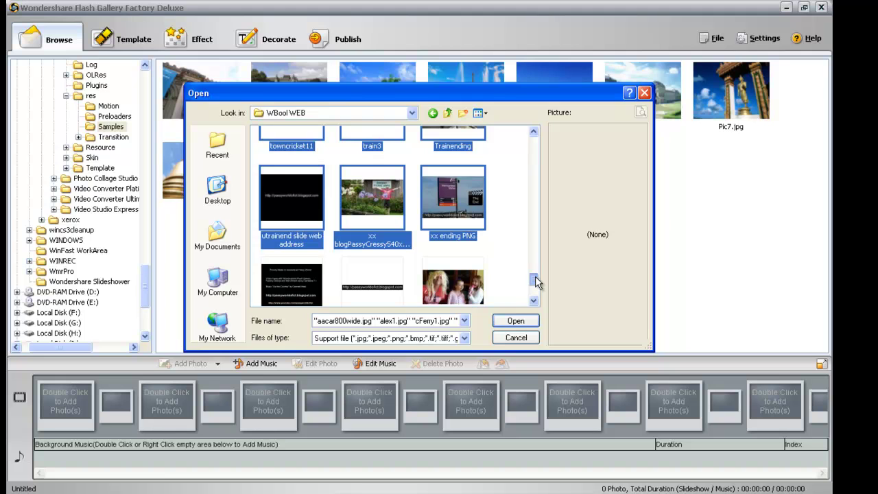
pyautogui.keyDown('ctrl'); pyautogui.click(320, 214); pyautogui.keyUp('ctrl')
pyautogui.moveTo(535, 280); pyautogui.dragTo(535, 291)
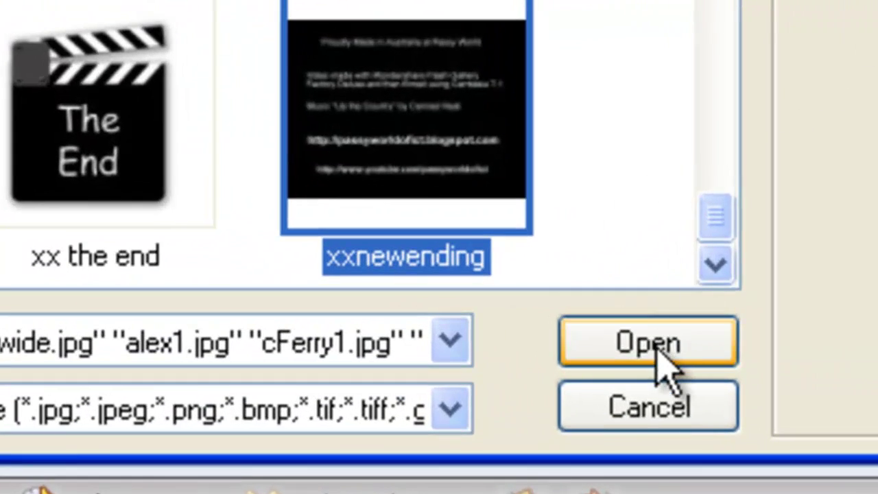
pyautogui.click(657, 350)
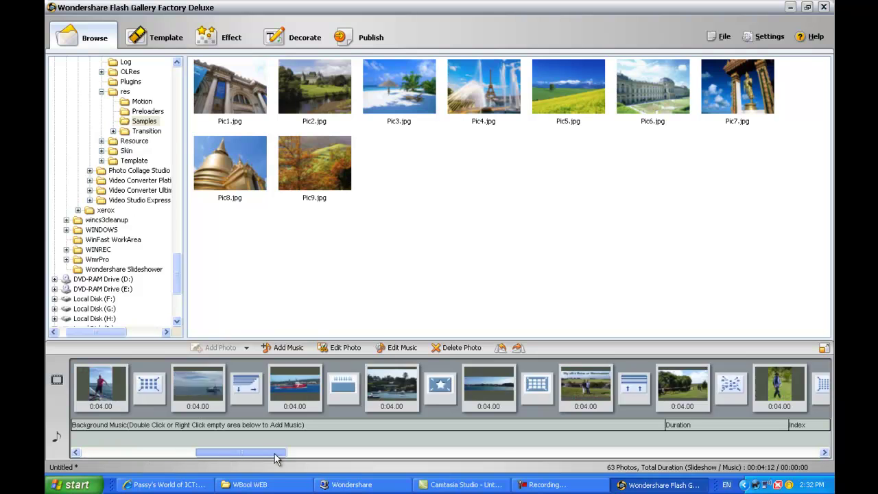
# Move the village photo after the lighthouse, with the red-roof village ahead of the other village view.
pyautogui.moveTo(275, 457); pyautogui.dragTo(717, 453)
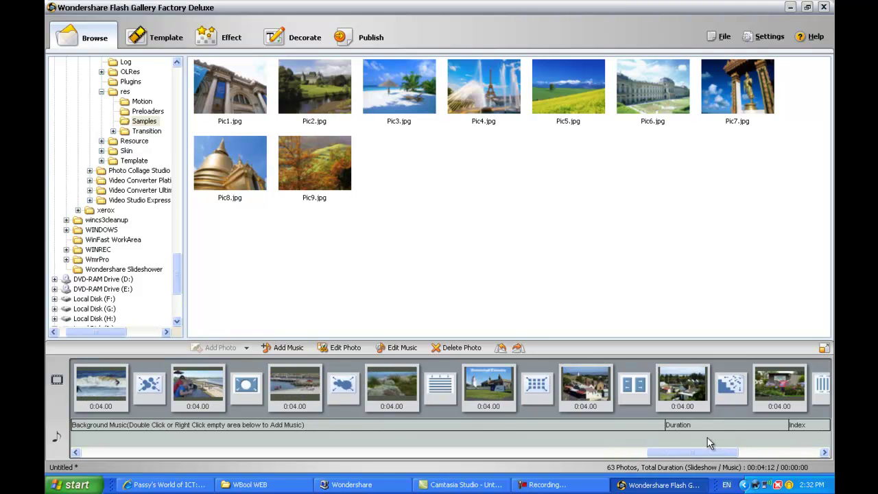
pyautogui.moveTo(682, 391); pyautogui.dragTo(587, 393)
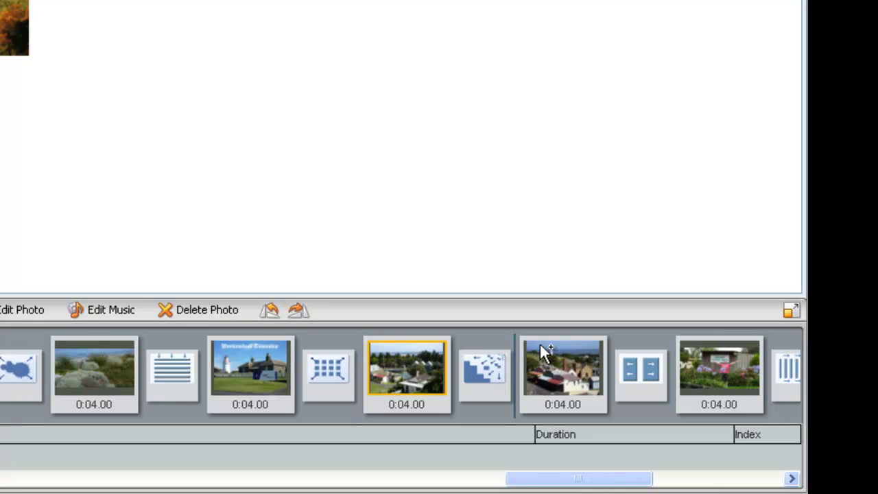
pyautogui.moveTo(576, 358); pyautogui.dragTo(432, 365)
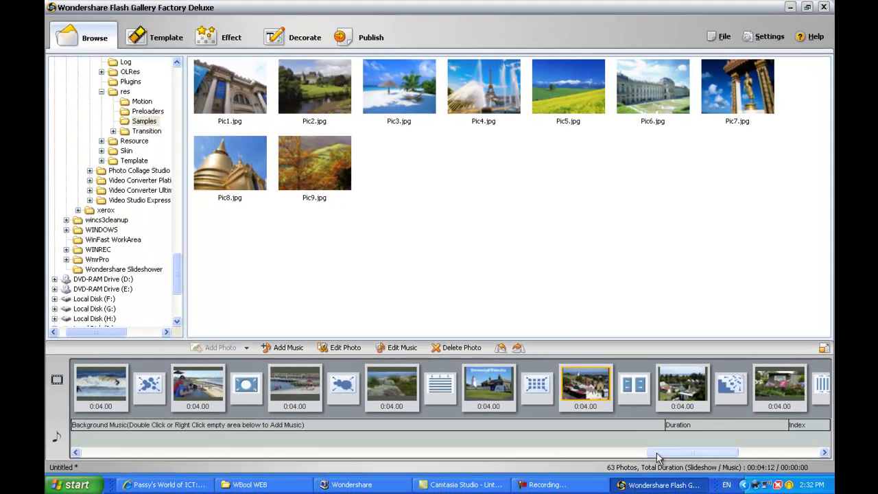
pyautogui.moveTo(522, 478); pyautogui.dragTo(270, 478)
pyautogui.moveTo(501, 461); pyautogui.dragTo(73, 456)
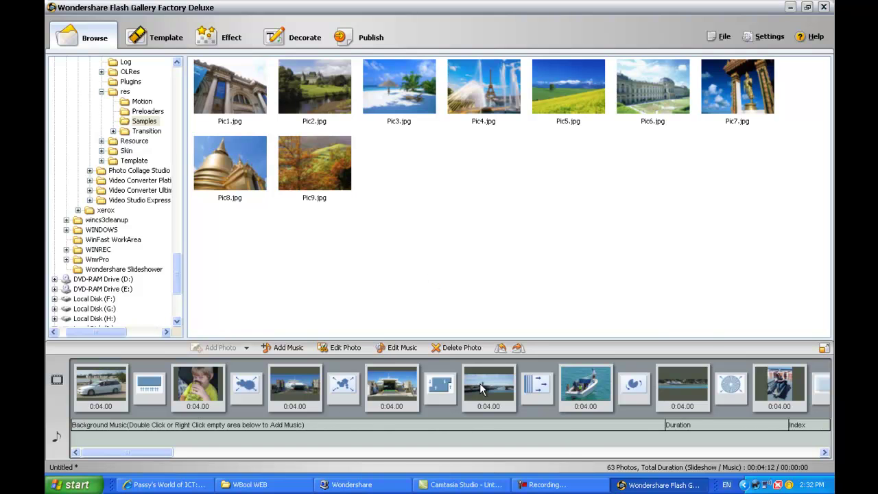
pyautogui.doubleClick(480, 389)
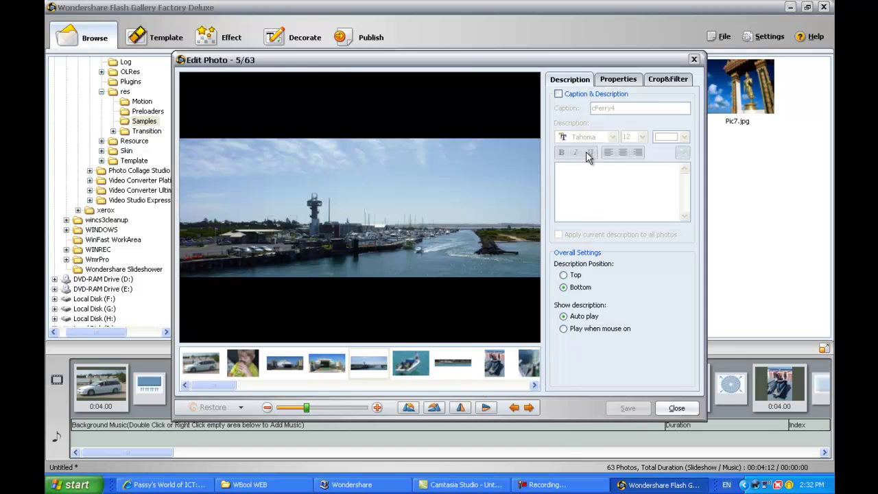
pyautogui.click(667, 80)
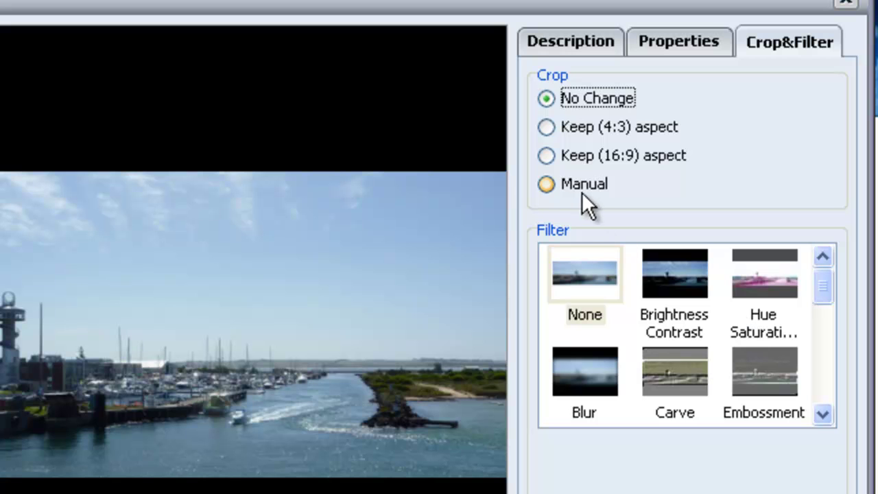
pyautogui.click(547, 184)
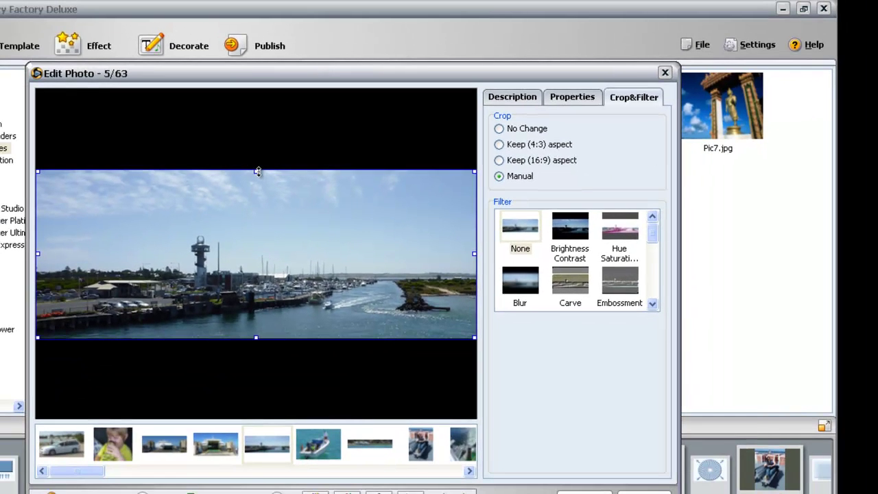
pyautogui.moveTo(258, 171); pyautogui.dragTo(257, 235)
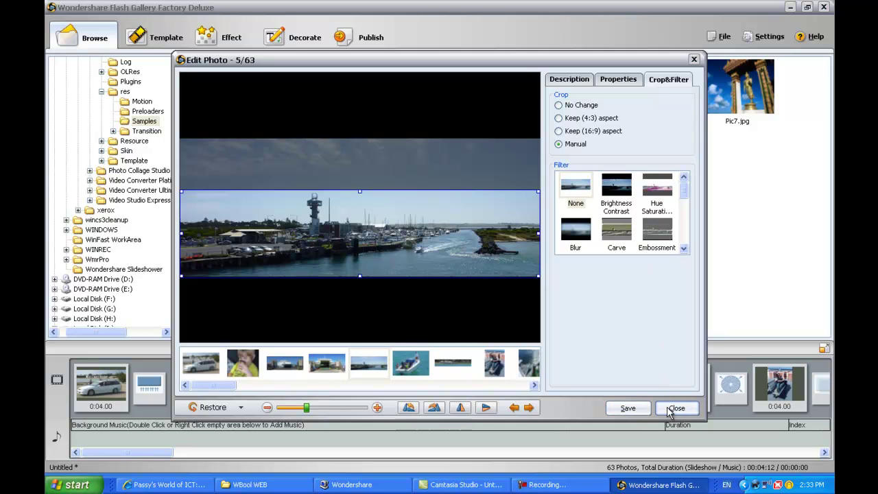
pyautogui.click(670, 410)
pyautogui.click(448, 260)
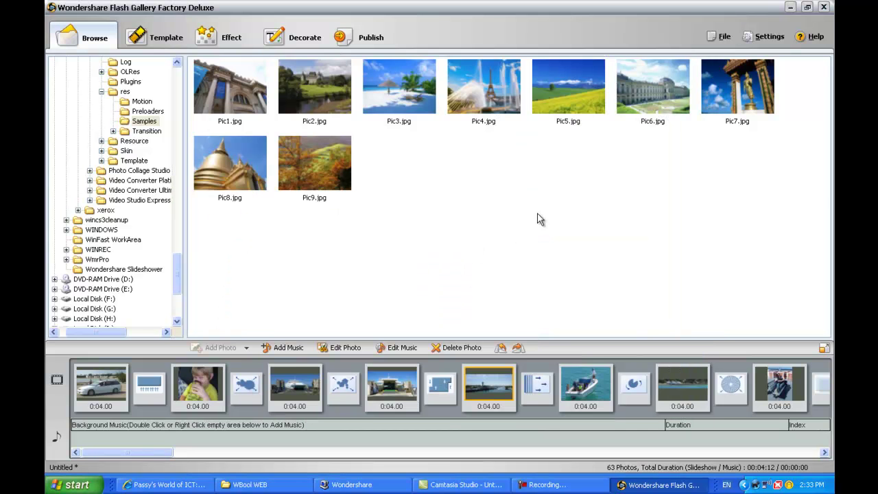
pyautogui.doubleClick(596, 384)
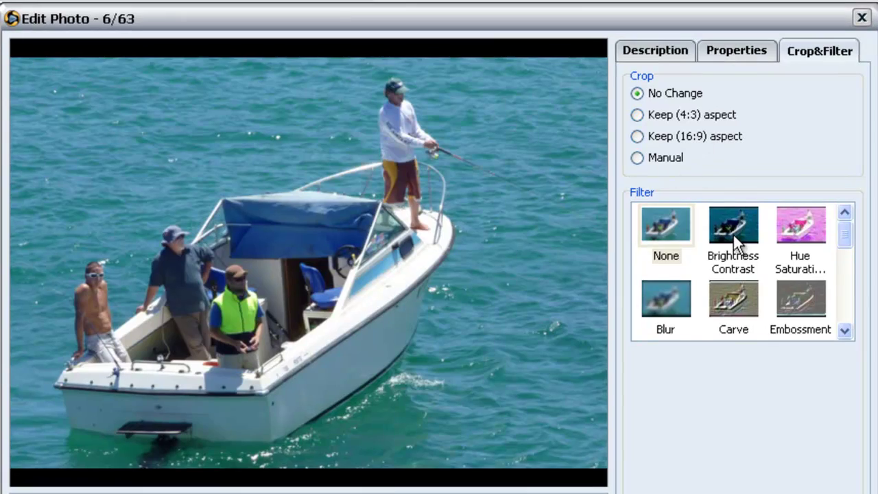
pyautogui.click(733, 234)
pyautogui.moveTo(721, 383); pyautogui.dragTo(750, 383)
pyautogui.moveTo(763, 434)
pyautogui.mouseDown()
pyautogui.moveTo(796, 435)
pyautogui.moveTo(760, 435)
pyautogui.mouseUp()
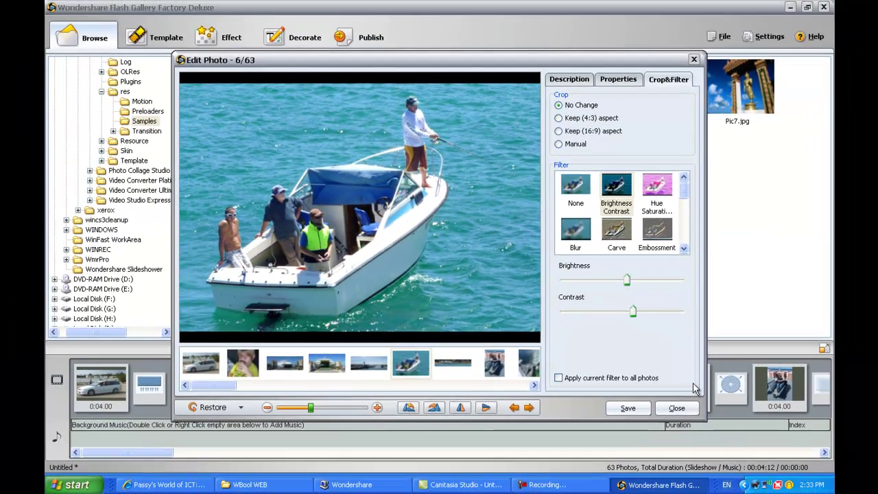
pyautogui.click(726, 468)
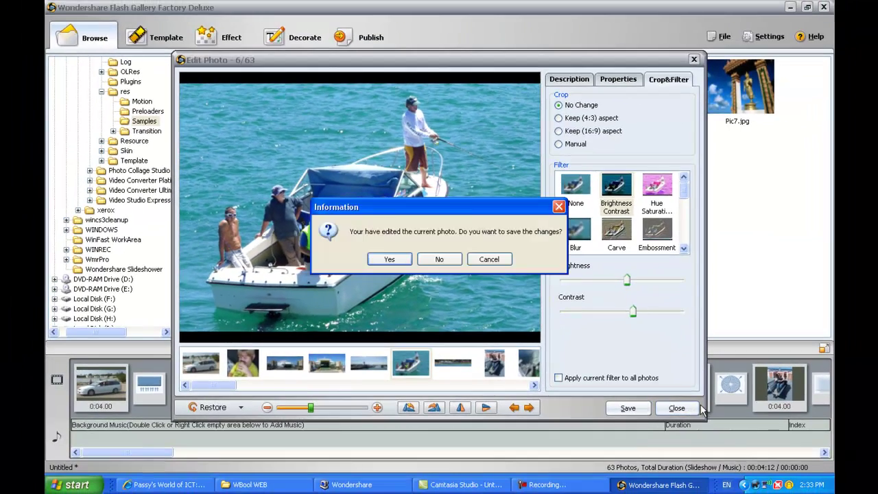
pyautogui.click(439, 259)
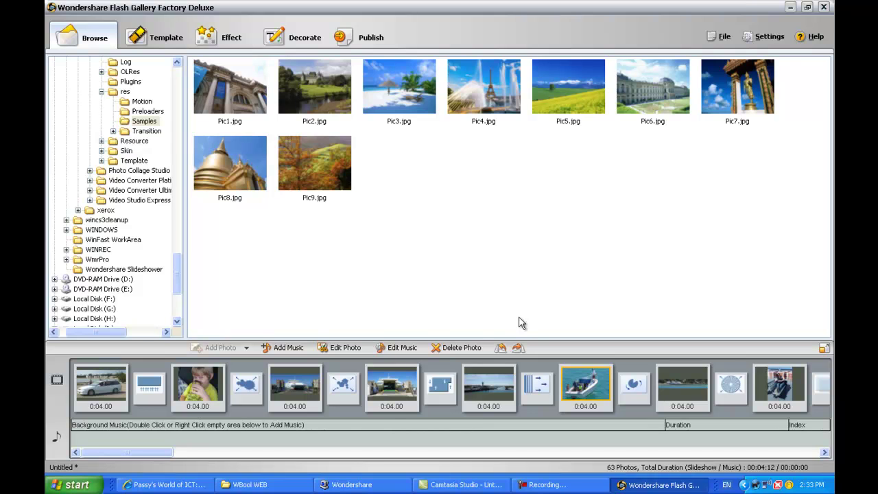
# Browse the General templates, preview Field, then apply the Farm template.
pyautogui.click(159, 37)
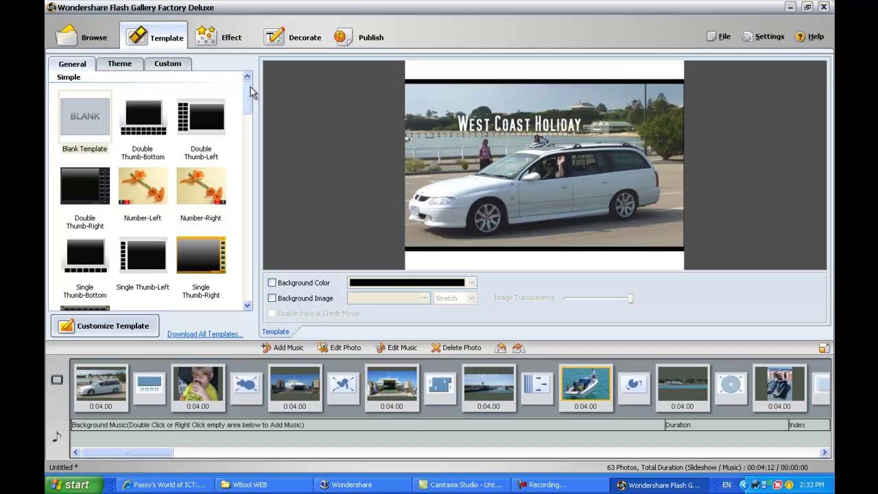
pyautogui.scroll(-1, 247, 106)
pyautogui.moveTo(247, 106); pyautogui.dragTo(233, 173)
pyautogui.click(205, 181)
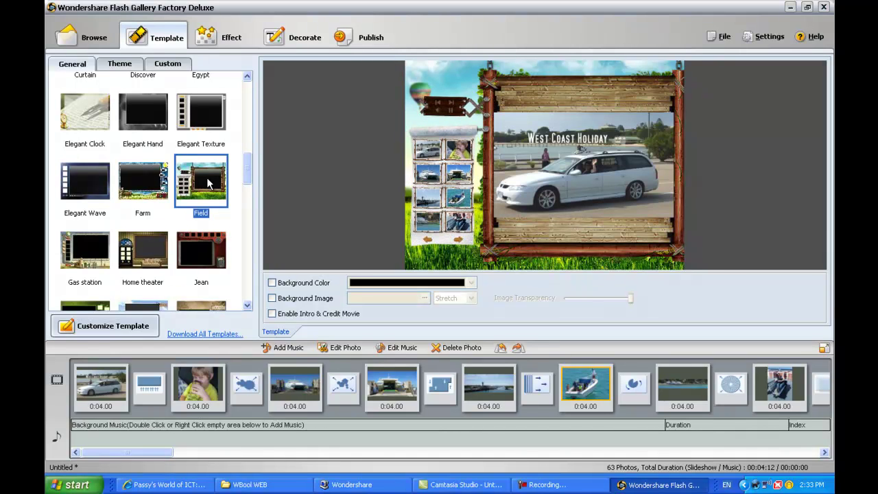
pyautogui.click(152, 181)
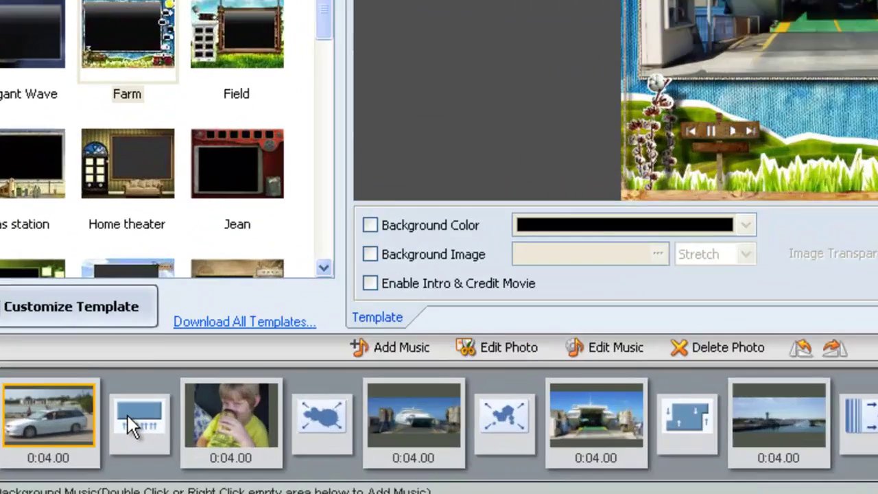
# Run Delete All Transition Effects from a timeline transition's context menu and confirm with Yes.
pyautogui.rightClick(146, 389)
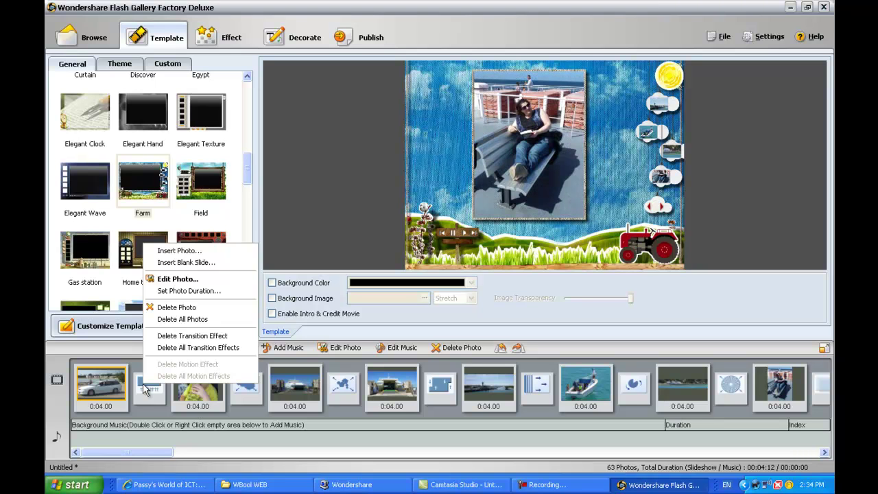
pyautogui.click(212, 348)
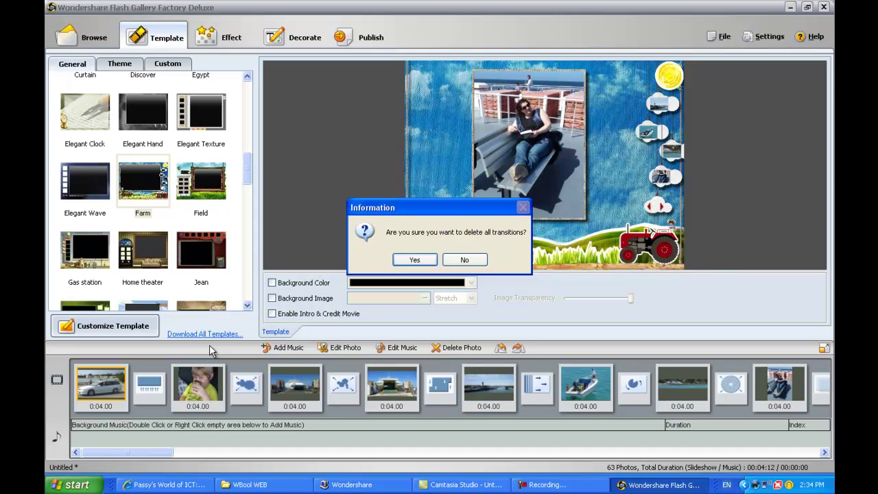
pyautogui.click(423, 259)
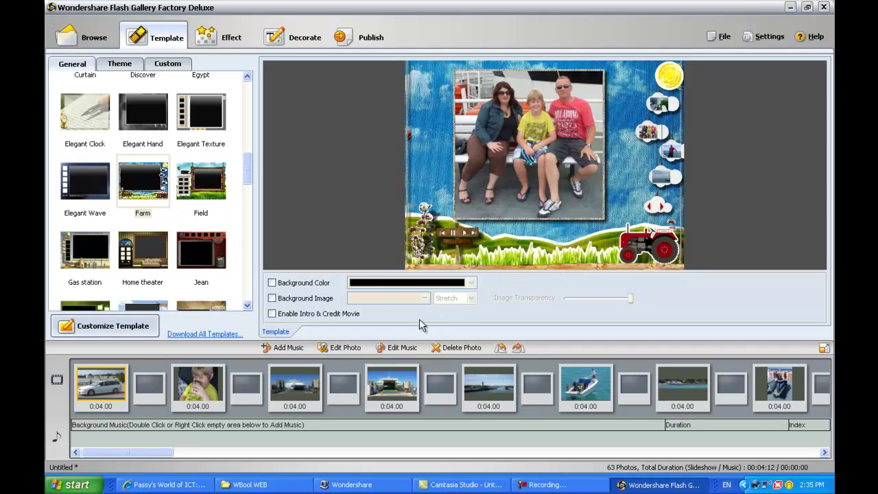
# Look through the Theme, Custom and General templates, then switch to the Effect transitions library.
pyautogui.click(118, 66)
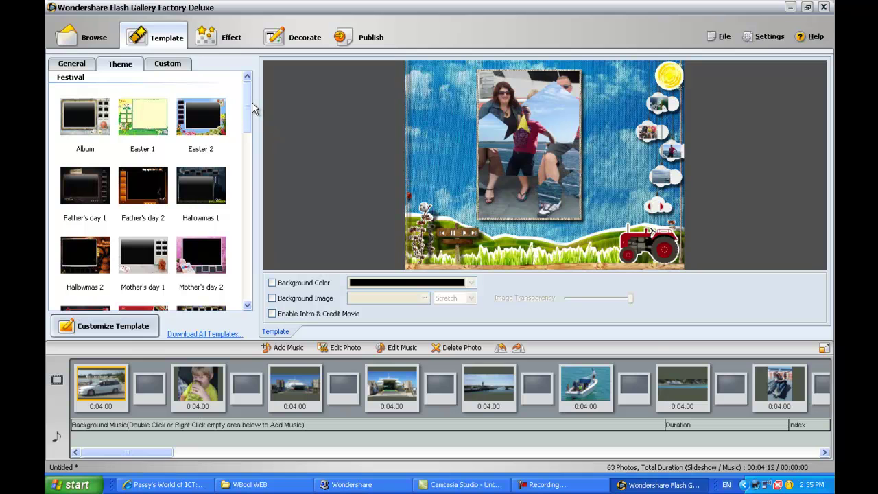
pyautogui.click(180, 64)
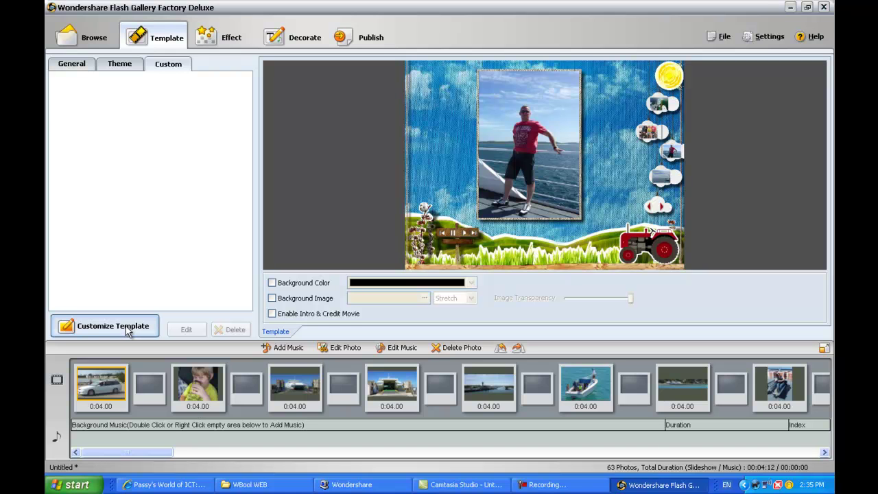
pyautogui.click(79, 64)
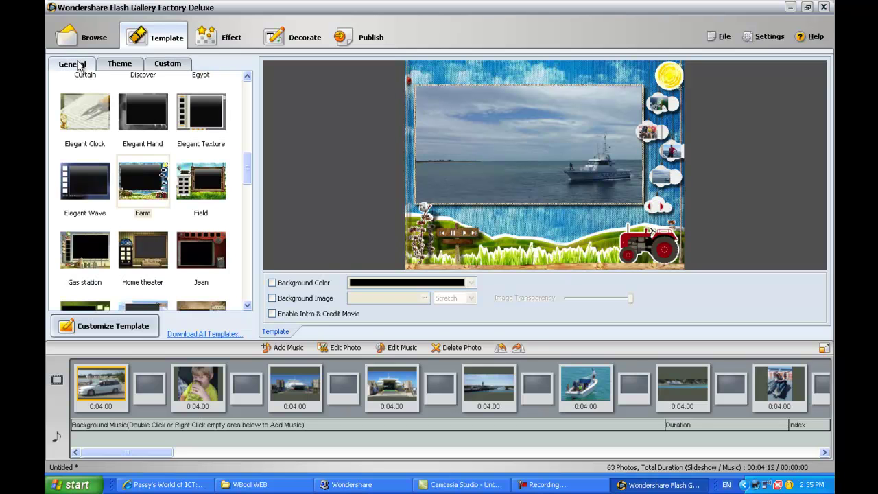
pyautogui.click(220, 37)
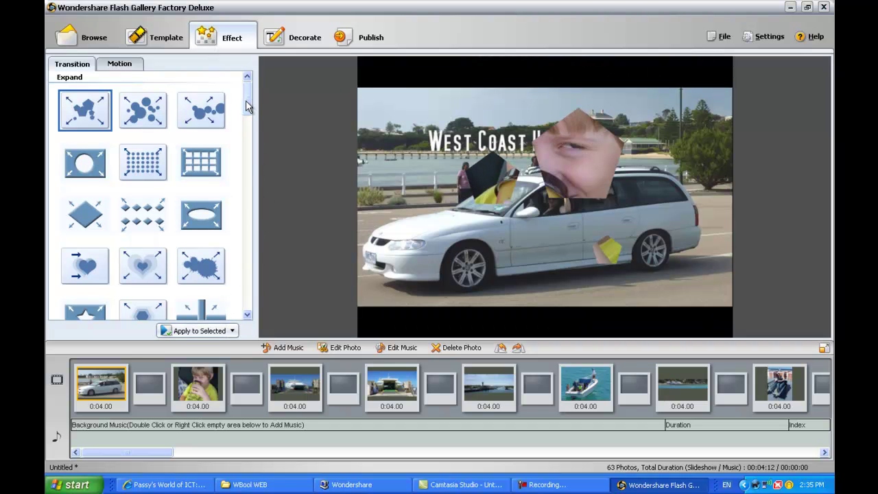
# Preview a fade transition and place it after the first photo, then replay it.
pyautogui.moveTo(247, 108); pyautogui.dragTo(249, 150)
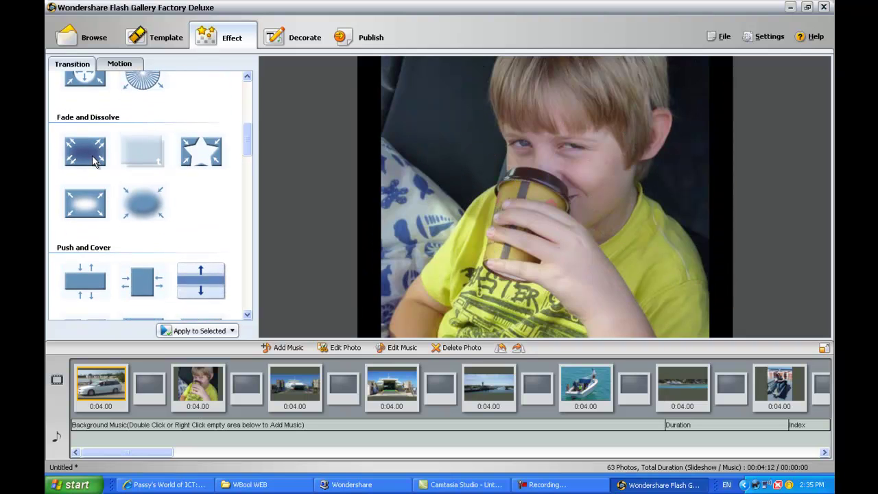
pyautogui.click(95, 161)
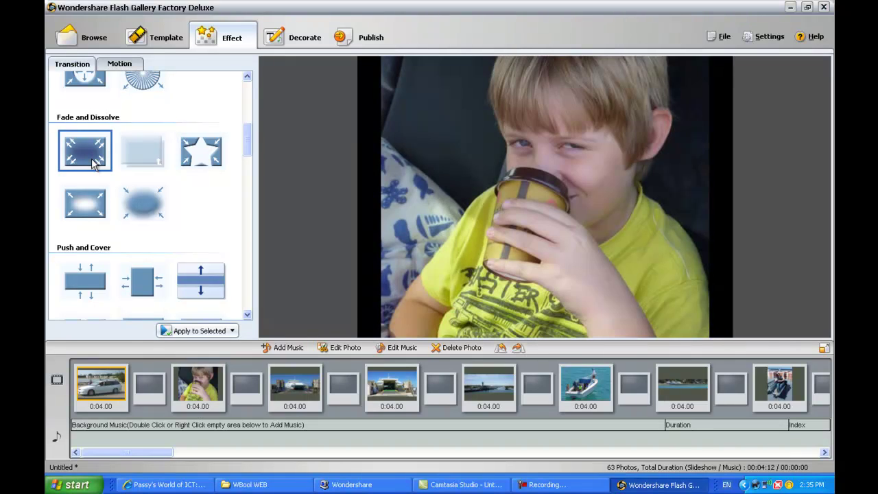
pyautogui.moveTo(95, 162); pyautogui.dragTo(152, 386)
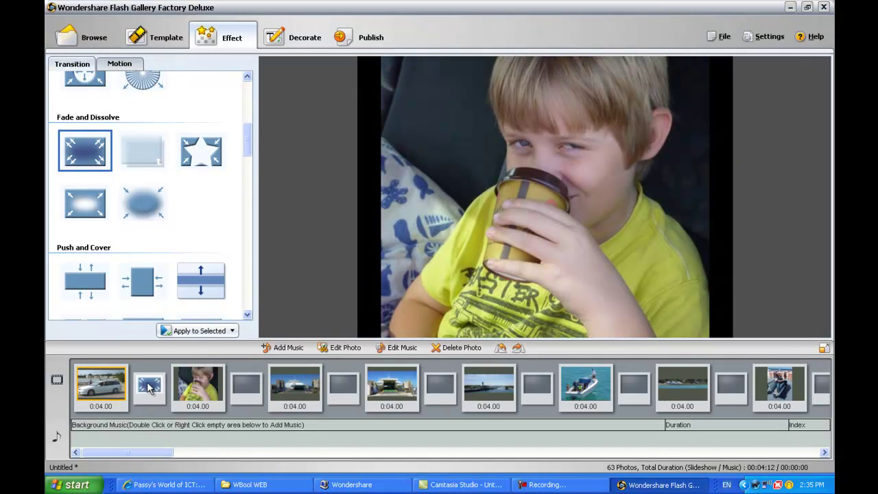
pyautogui.click(152, 387)
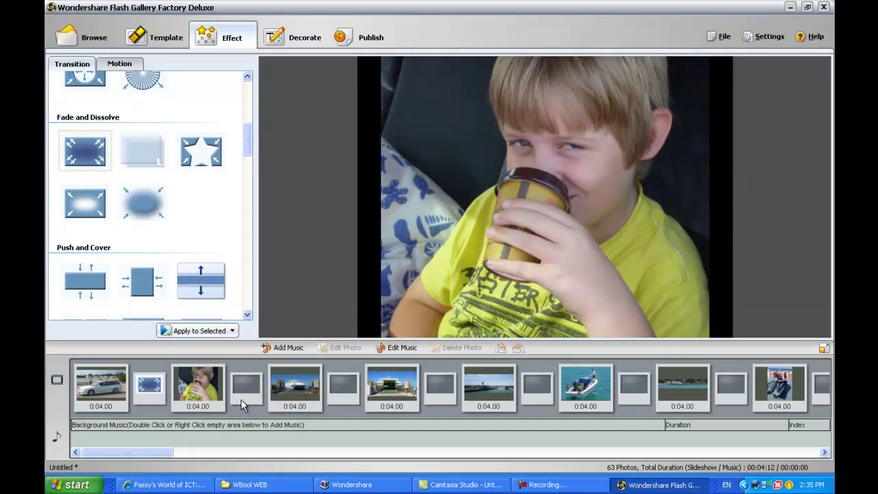
# Add a soft fade, an oval fade and another fade into the next photo gaps.
pyautogui.doubleClick(137, 154)
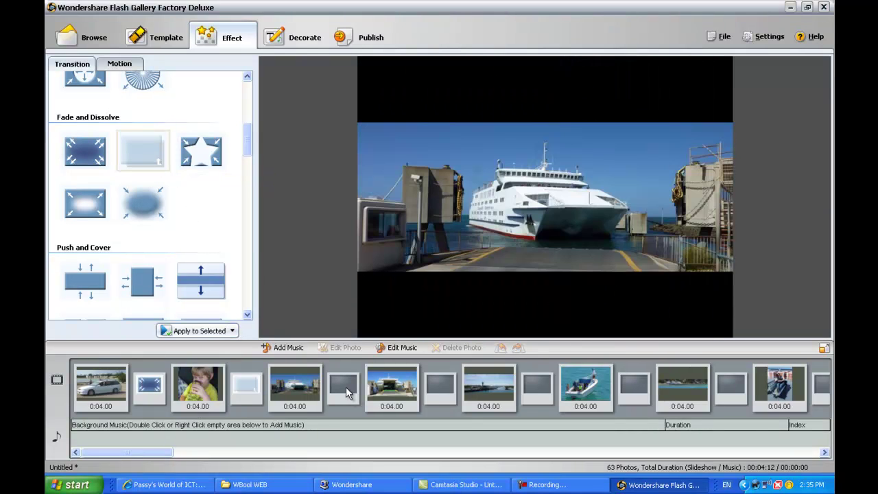
pyautogui.doubleClick(154, 200)
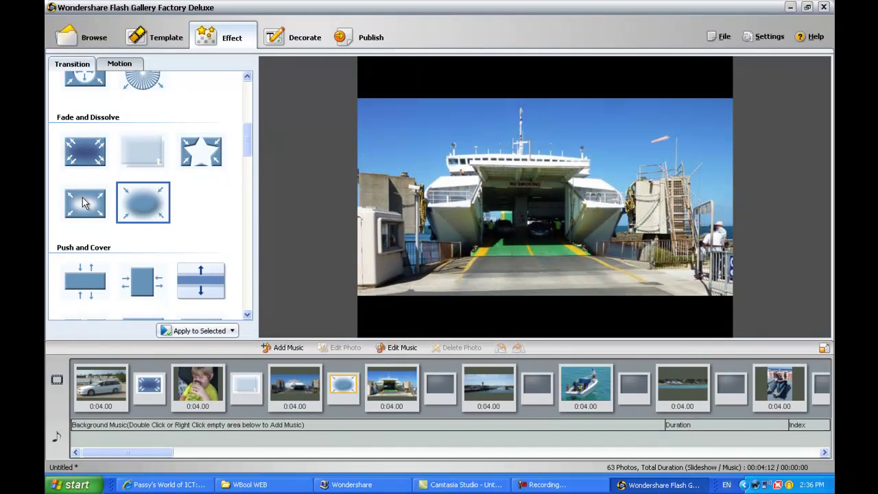
pyautogui.doubleClick(82, 202)
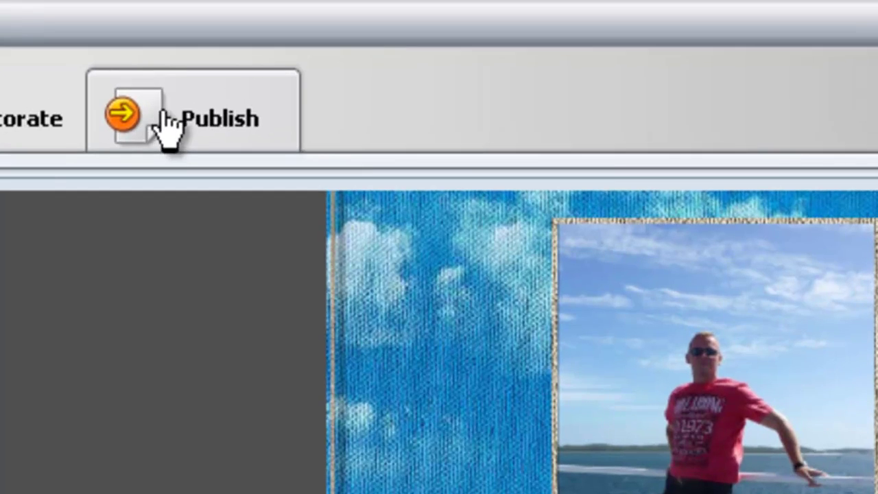
# Publish the slideshow as a SWF movie named FLASHTEST1 in L:\Wondershare Expts.
pyautogui.click(168, 127)
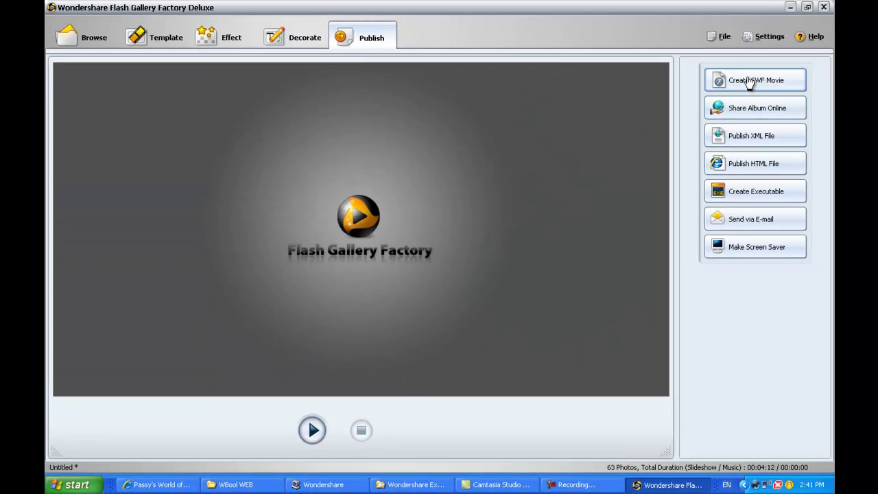
pyautogui.click(750, 81)
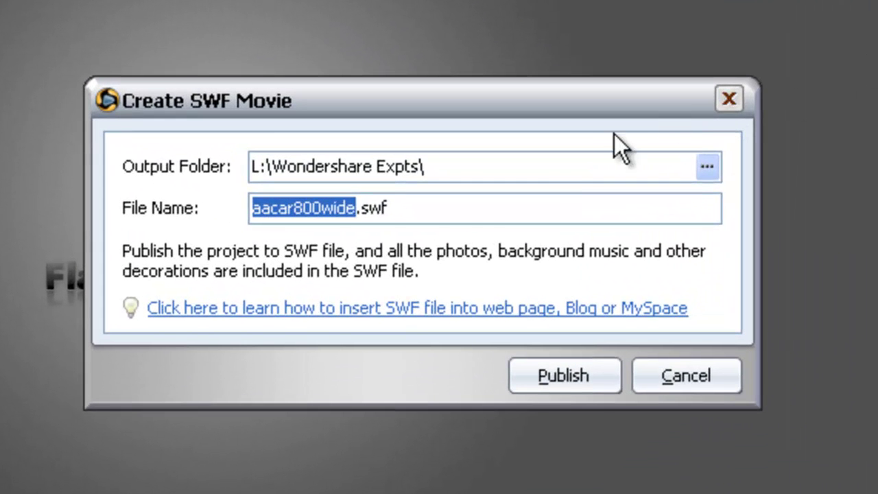
pyautogui.moveTo(353, 218); pyautogui.dragTo(361, 216)
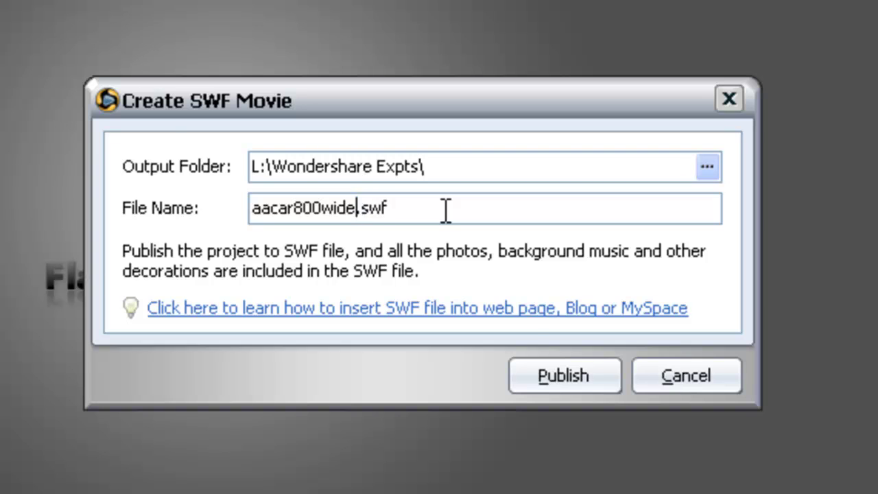
pyautogui.press('BackSpace')
pyautogui.press('BackSpace')
pyautogui.press('BackSpace')
pyautogui.press('BackSpace')
pyautogui.press('BackSpace')
pyautogui.press('BackSpace')
pyautogui.press('BackSpace')
pyautogui.press('BackSpace')
pyautogui.press('BackSpace')
pyautogui.press('BackSpace')
pyautogui.press('BackSpace')
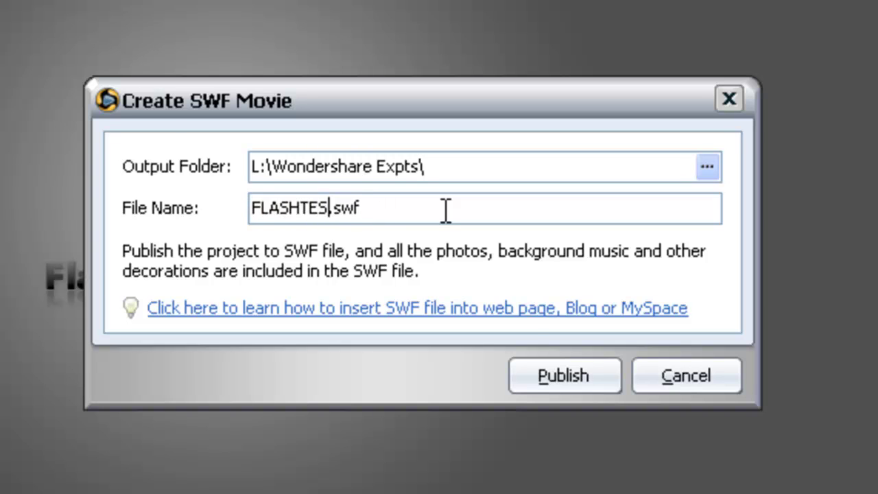
pyautogui.click(576, 368)
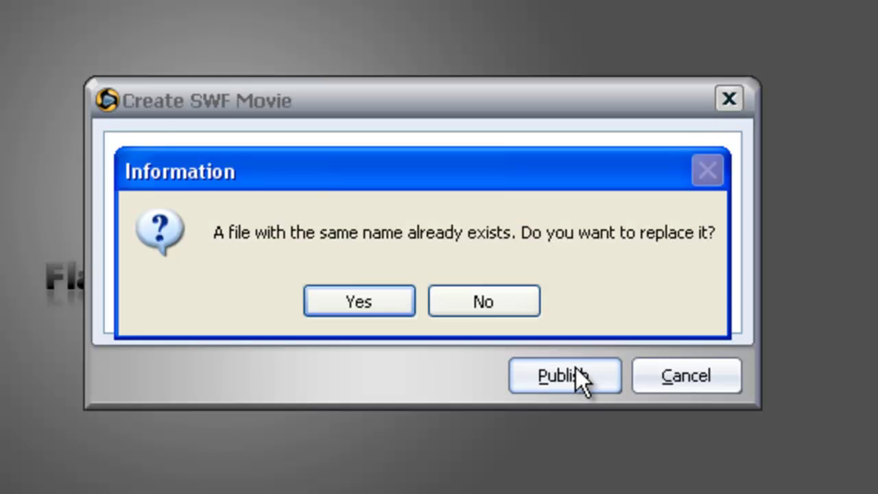
# Confirm replacing the existing file so FLASHTEST1.swf gets published.
pyautogui.click(387, 296)
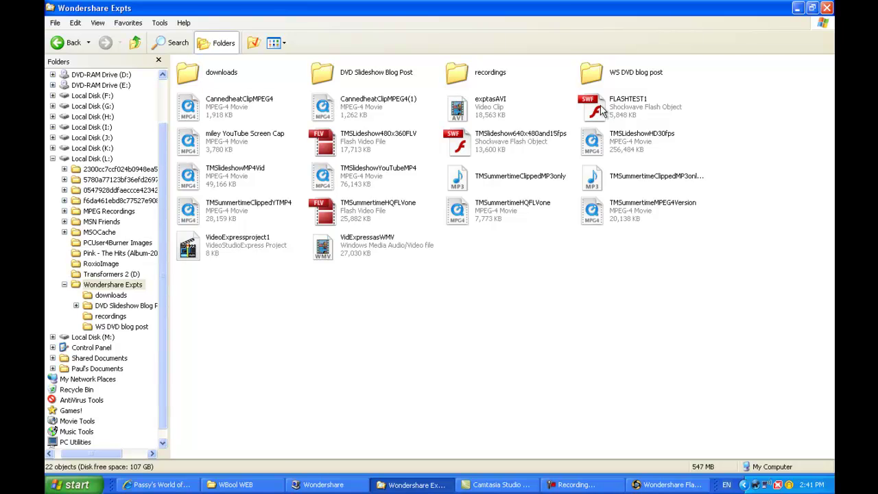
pyautogui.doubleClick(598, 111)
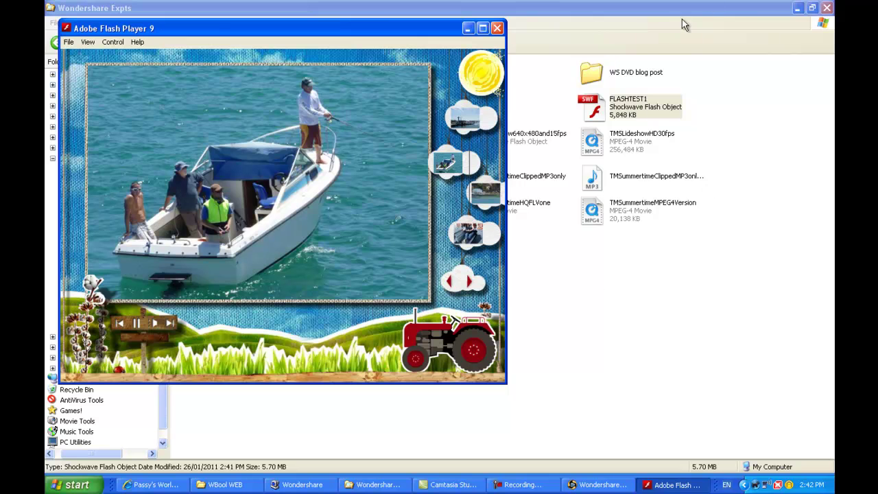
# Close the Flash Player preview and return to the editor's template settings view.
pyautogui.click(494, 30)
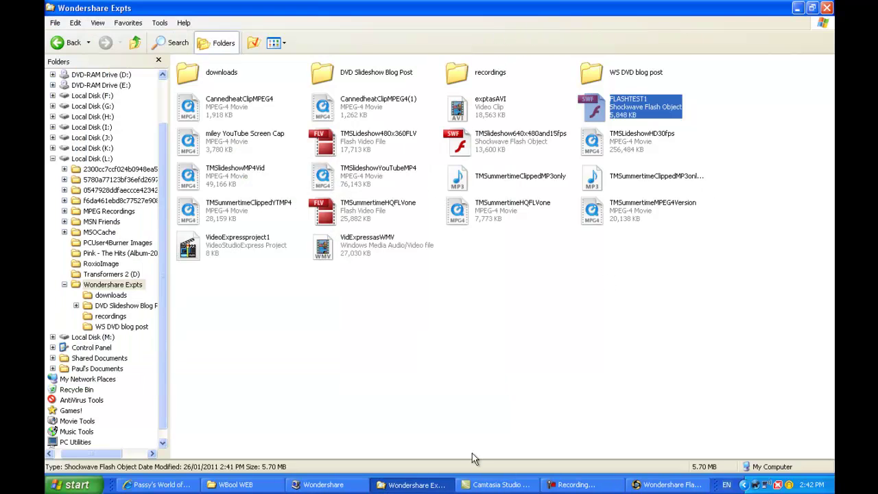
pyautogui.click(651, 485)
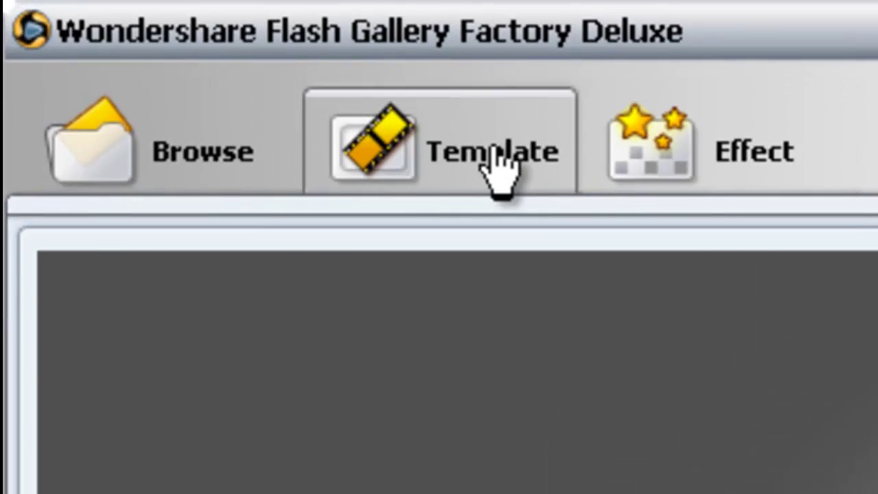
pyautogui.click(499, 164)
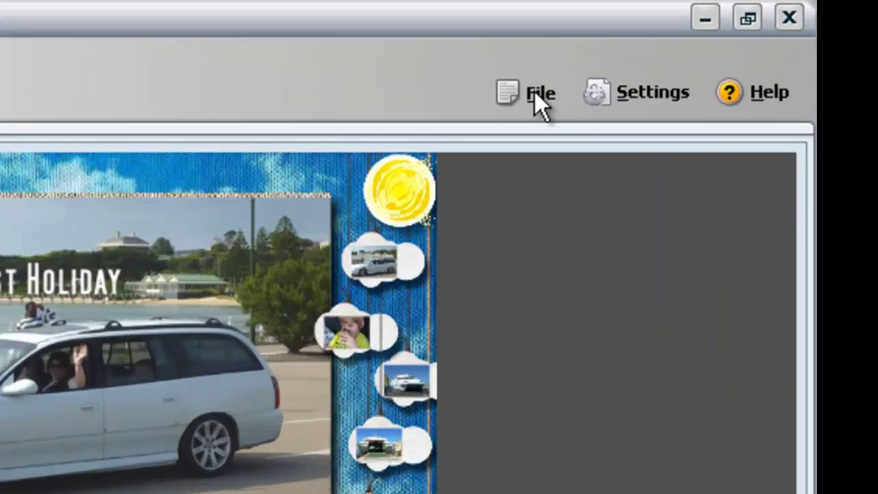
# Save the project as Slideshow22 in L:\Wondershare Expts via Save As.
pyautogui.click(717, 38)
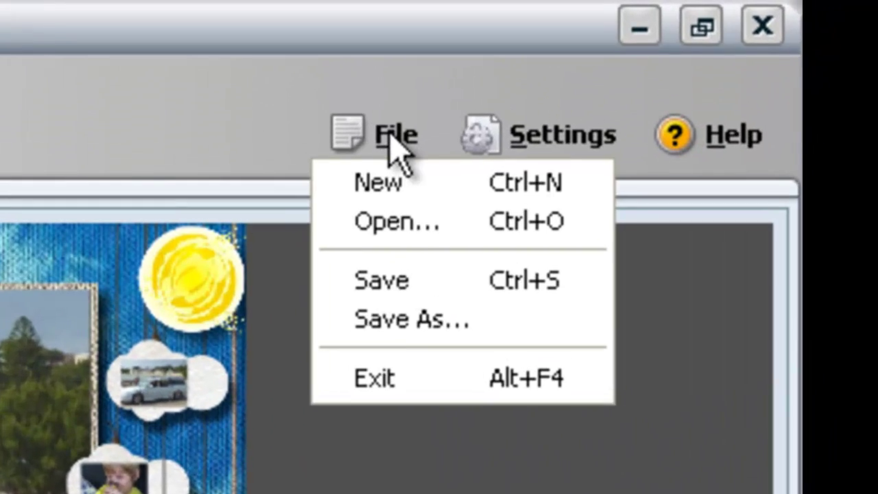
pyautogui.click(723, 89)
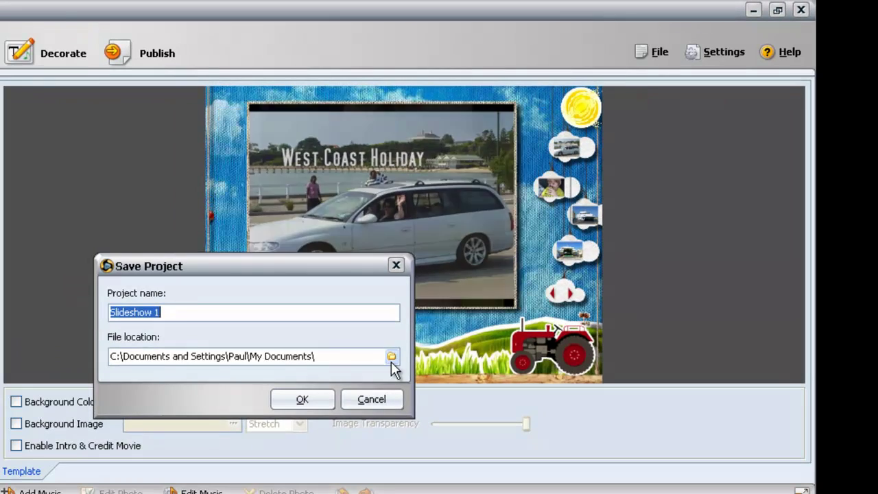
pyautogui.click(391, 358)
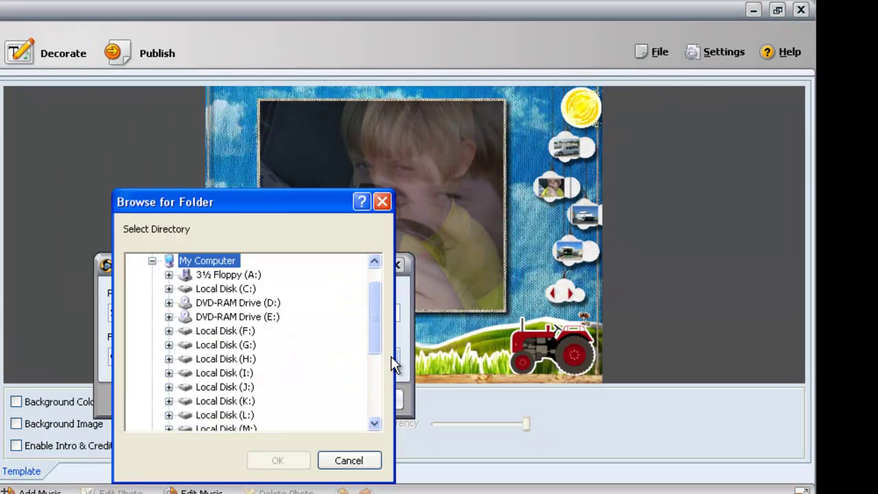
pyautogui.moveTo(374, 322); pyautogui.dragTo(378, 372)
pyautogui.doubleClick(249, 335)
pyautogui.doubleClick(272, 318)
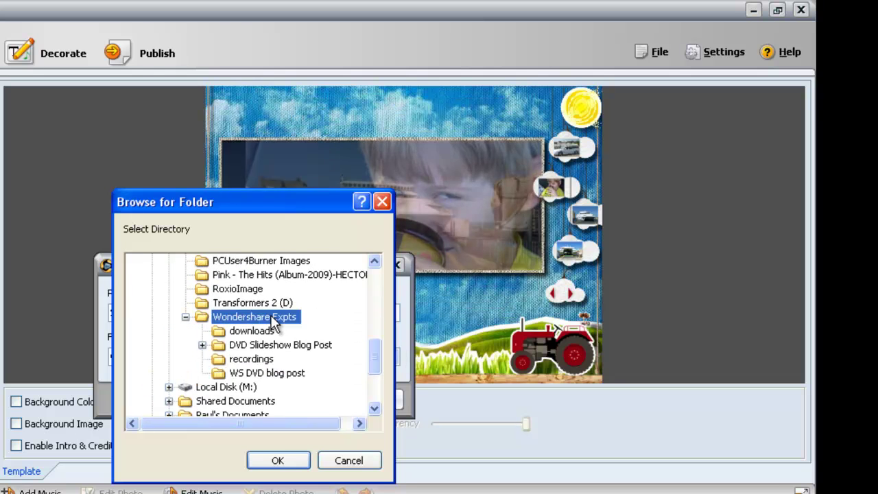
pyautogui.click(294, 458)
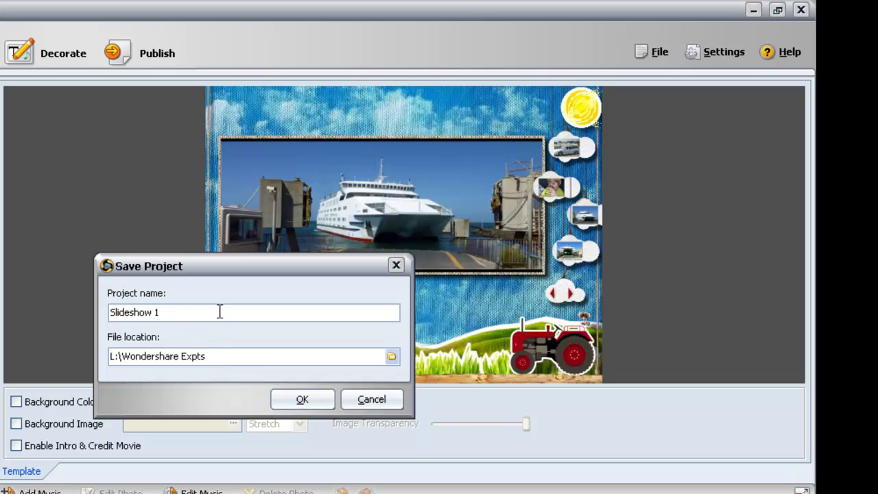
pyautogui.press('BackSpace')
pyautogui.press('BackSpace')
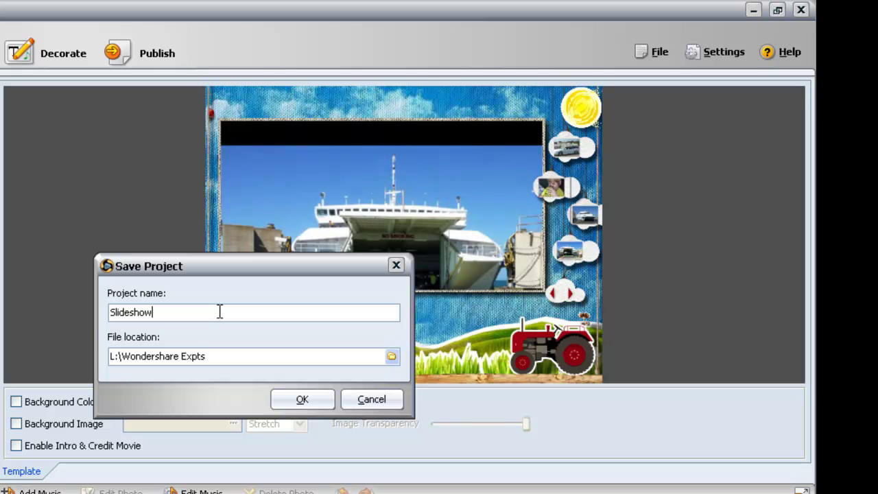
pyautogui.click(322, 398)
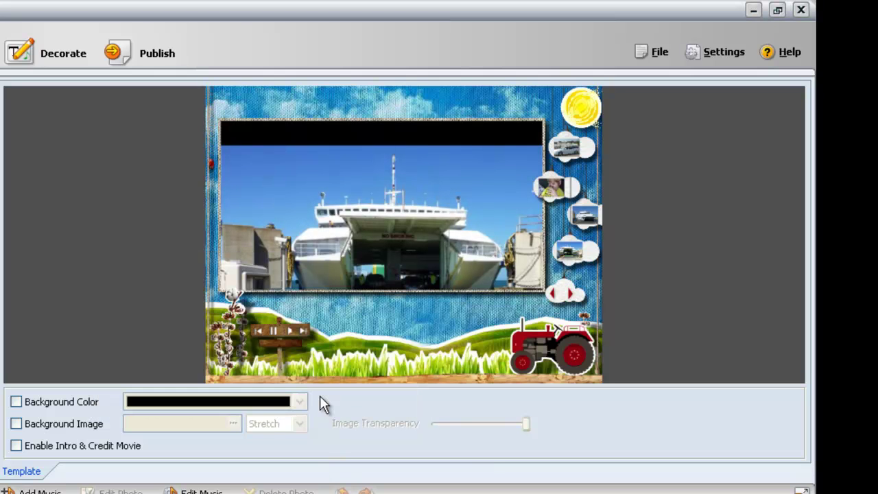
# Open Publish Settings and go to the Preloader options, past Play Control and Logo.
pyautogui.click(658, 52)
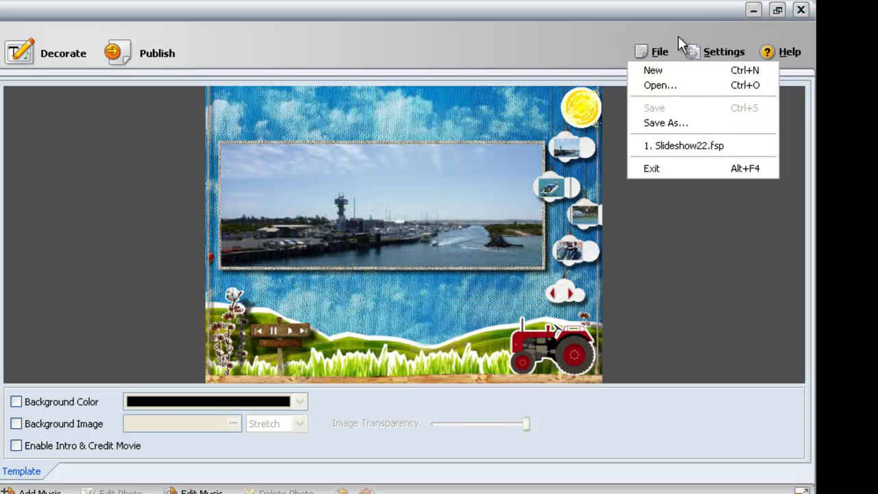
pyautogui.click(701, 52)
pyautogui.click(701, 52)
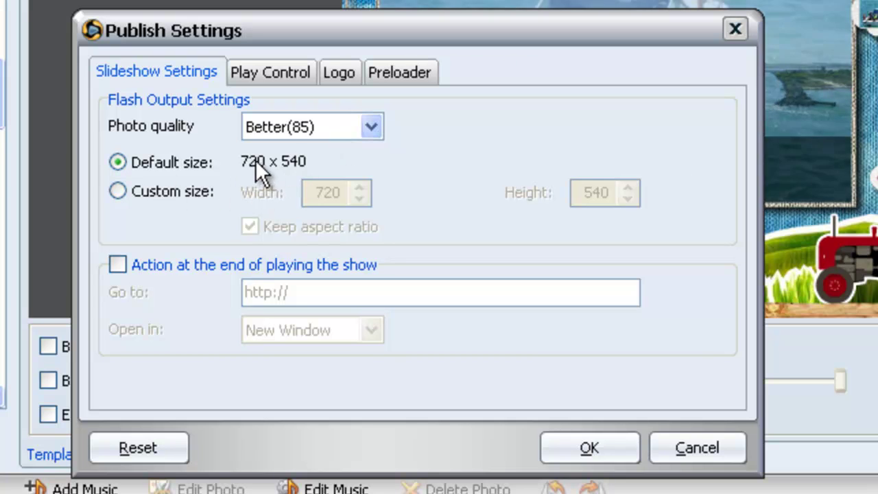
pyautogui.click(277, 73)
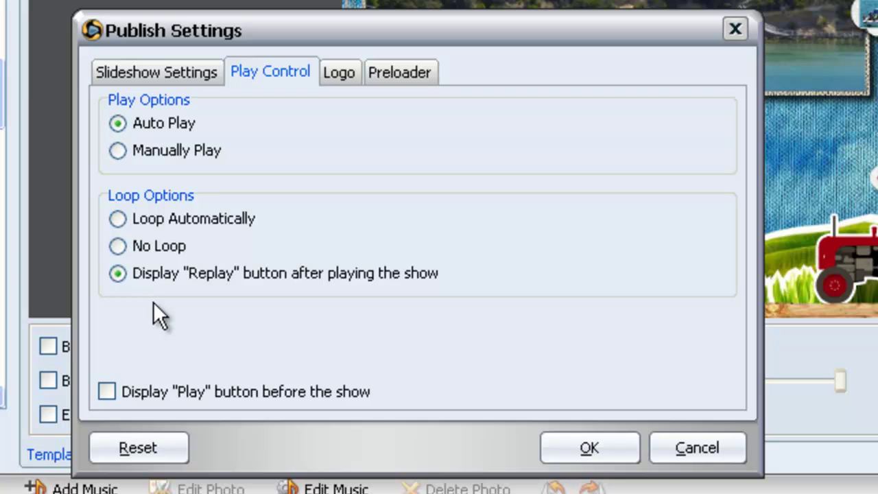
pyautogui.click(351, 73)
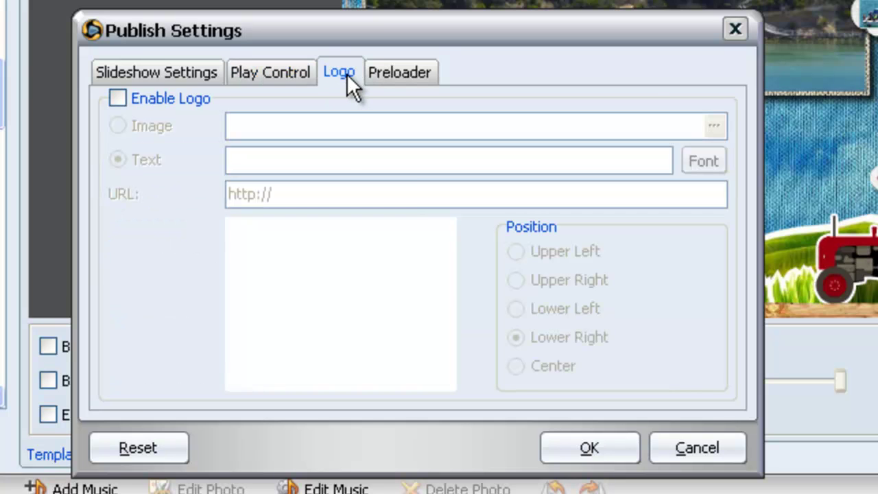
pyautogui.click(384, 74)
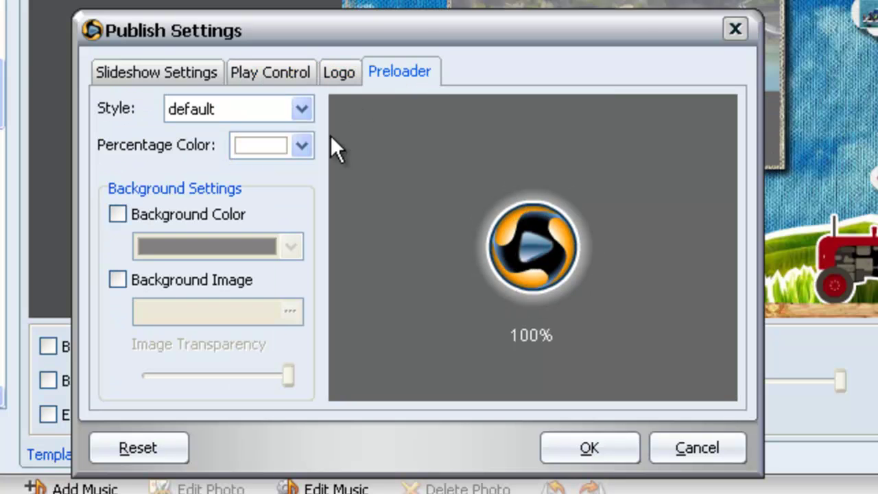
# Set the preloader style to professional and apply the publish settings.
pyautogui.click(295, 108)
pyautogui.click(205, 171)
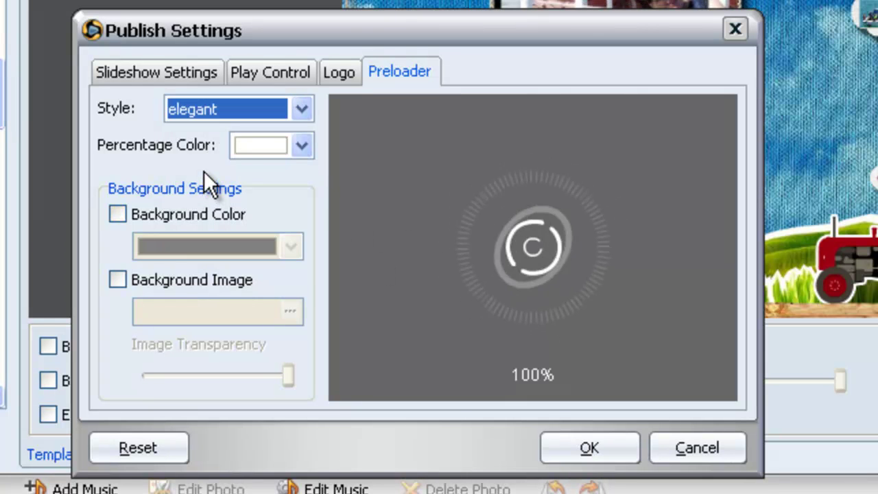
pyautogui.click(299, 109)
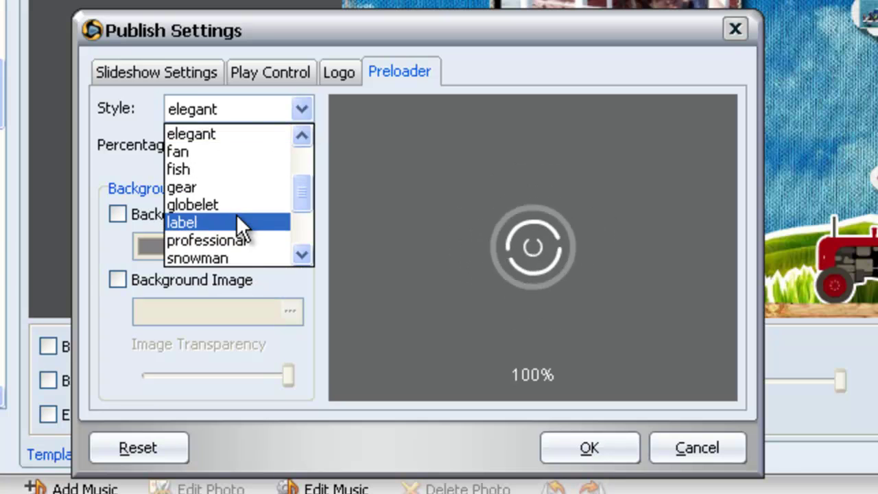
pyautogui.click(233, 238)
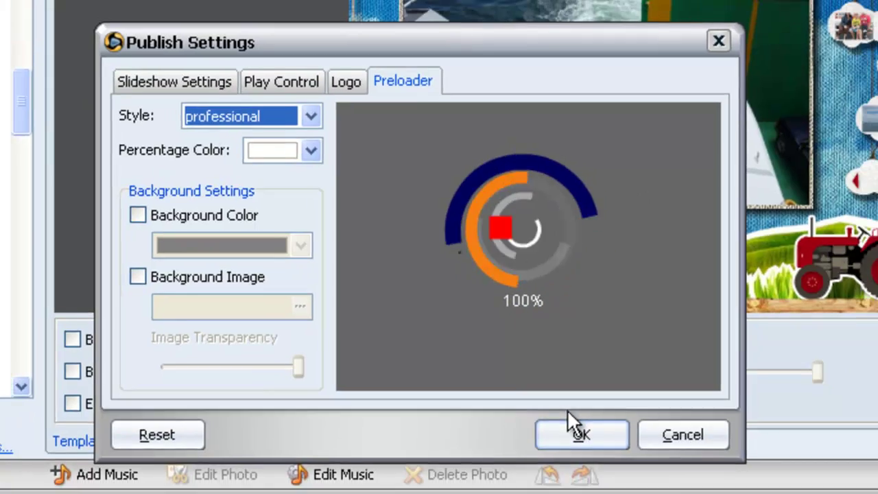
pyautogui.click(576, 445)
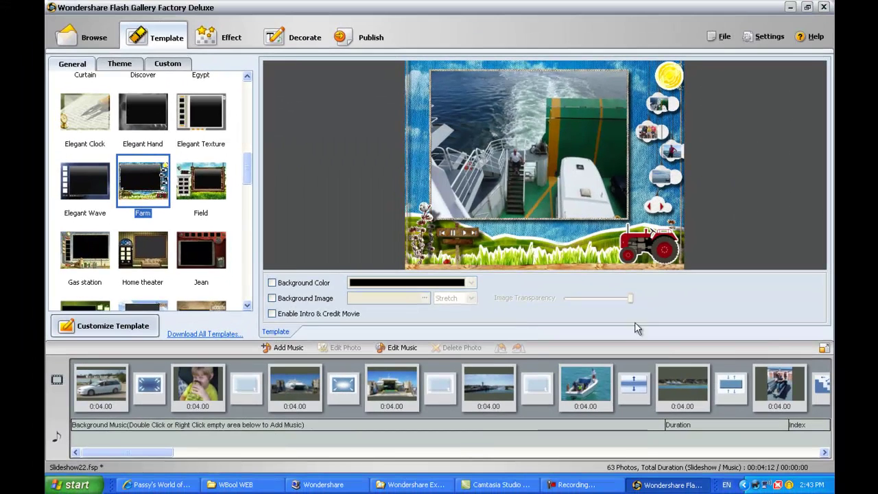